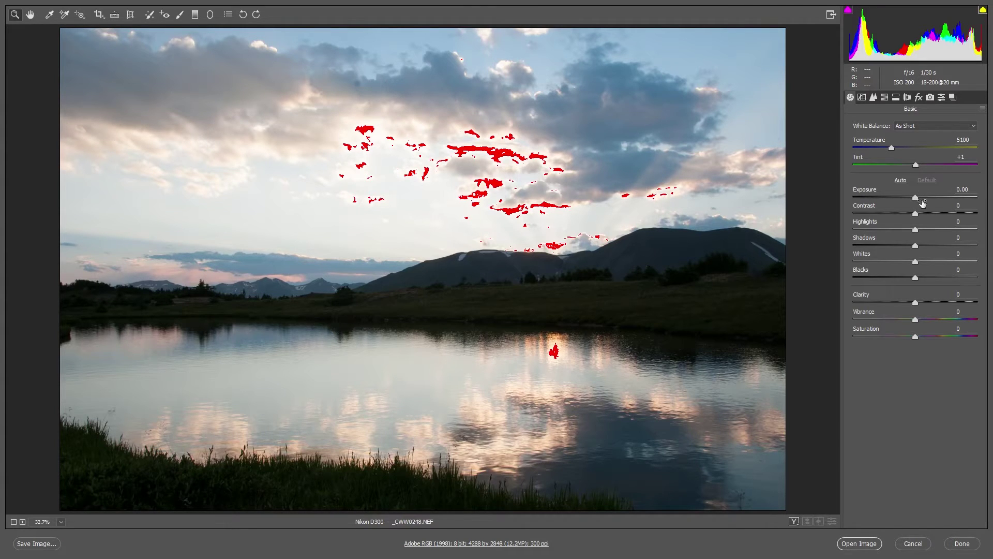
Step: In the Basic panel, set Exposure to +0.30, Highlights to -68, Shadows to +75 and Whites to +4
drag(915, 197, 919, 198)
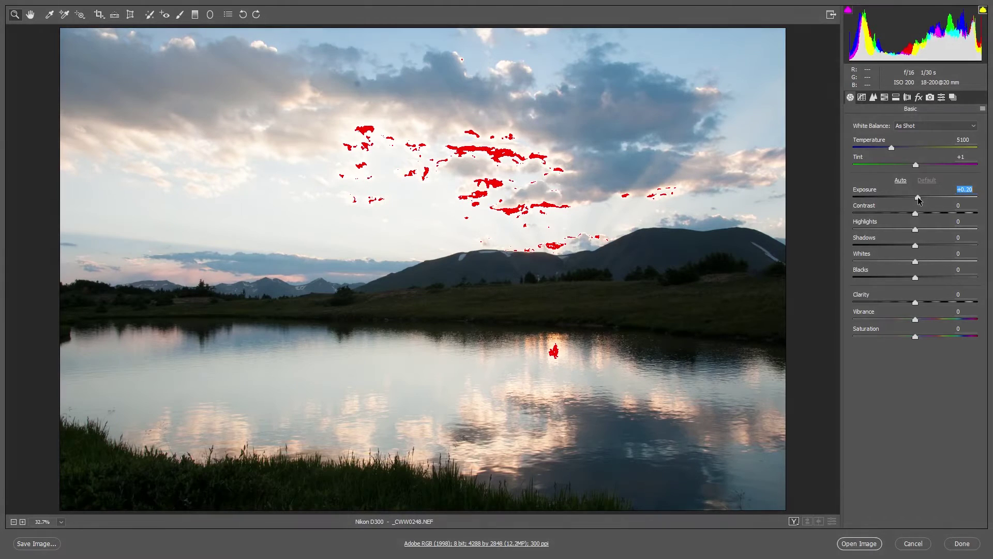
drag(915, 229, 872, 236)
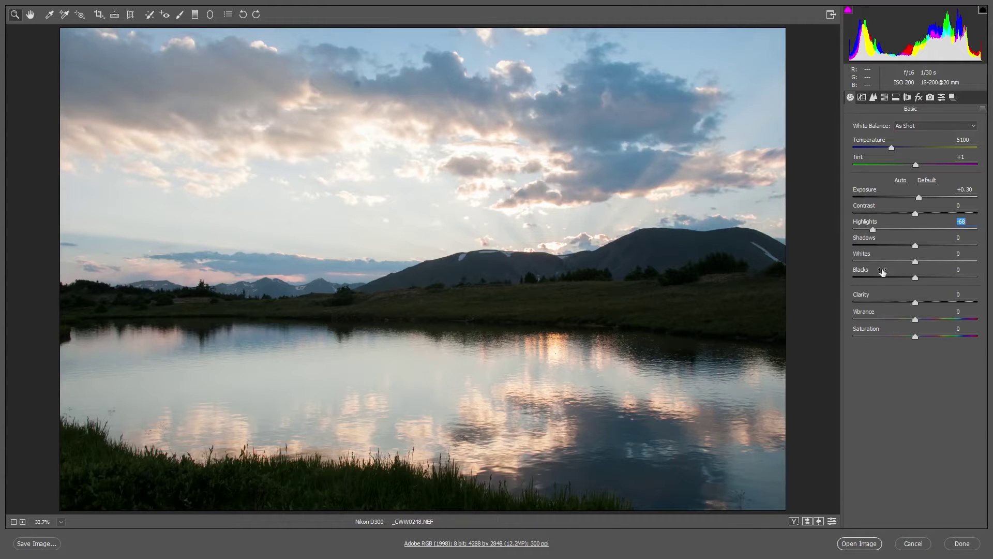
drag(916, 246, 969, 249)
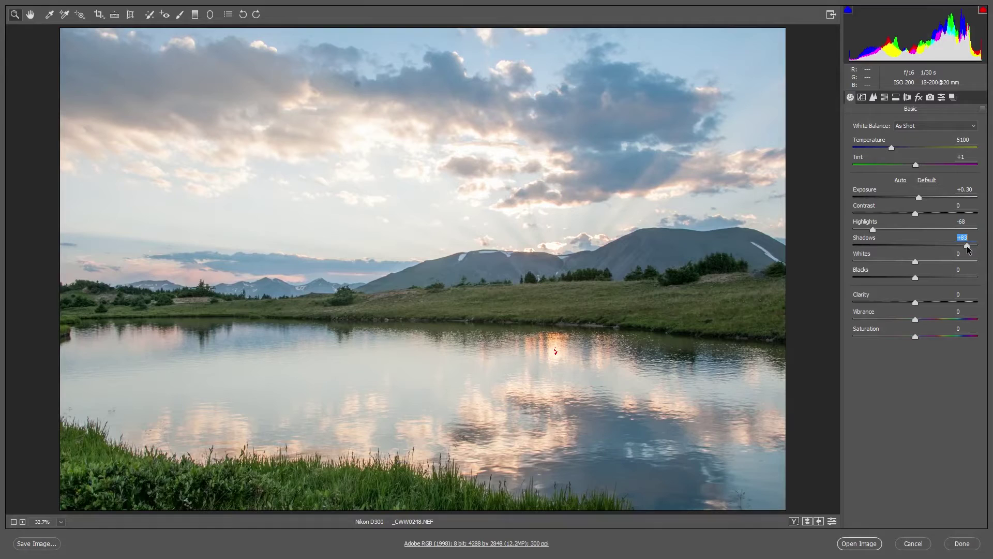
drag(968, 249, 918, 264)
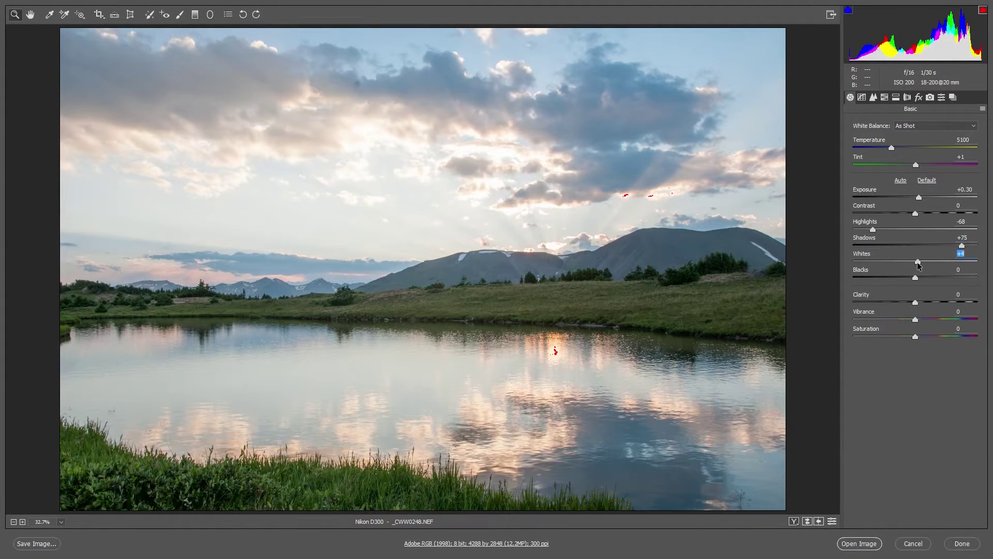
Step: Set Clarity +11, Highlights -78, Vibrance and Saturation +6, and warm Temperature to 5650
drag(915, 302, 920, 338)
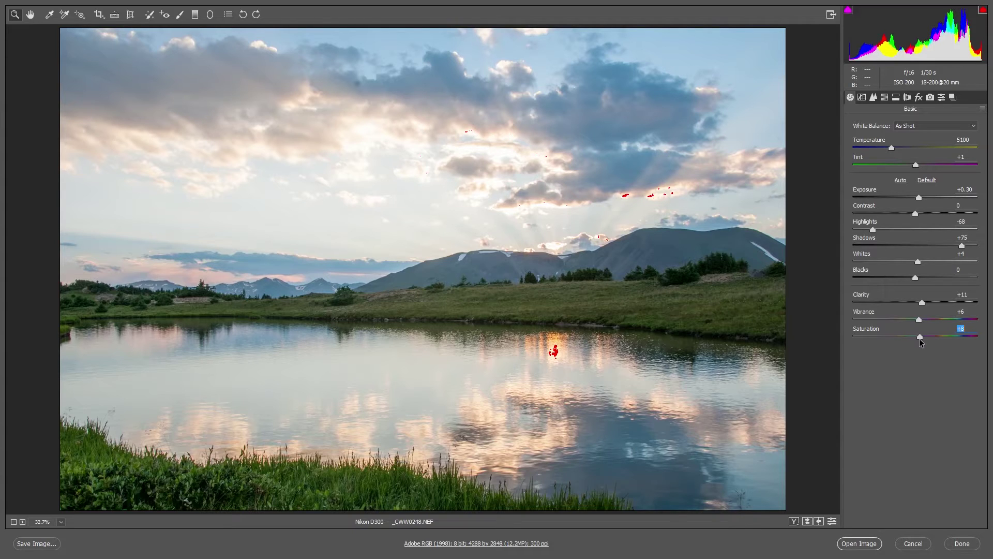
drag(873, 229, 867, 231)
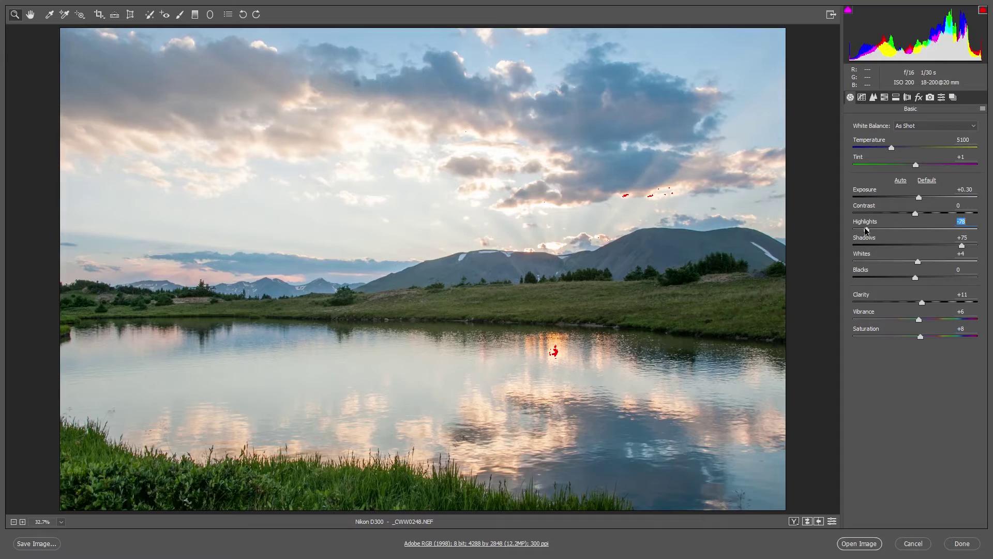
click(920, 337)
drag(920, 338, 919, 338)
drag(892, 148, 895, 148)
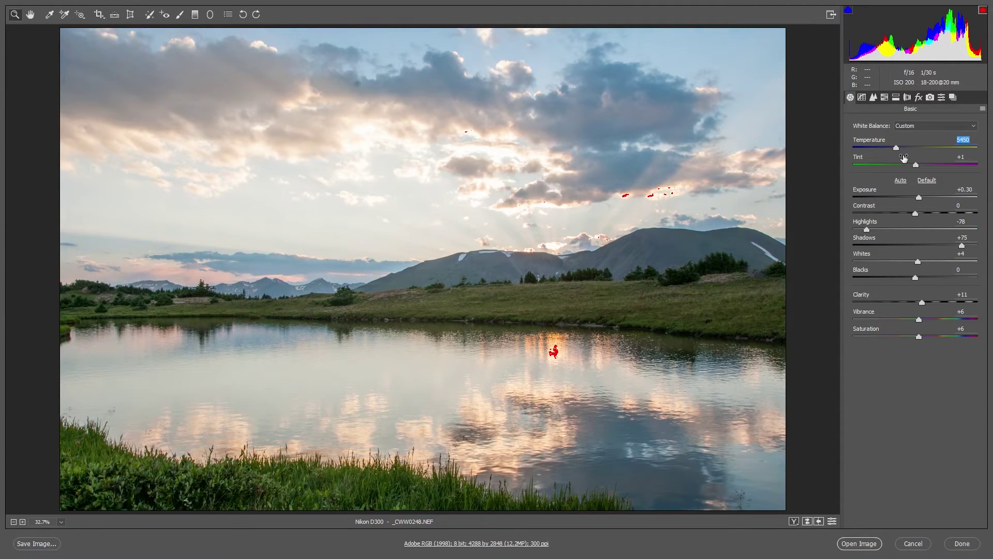
drag(895, 149, 900, 148)
Step: Open the adjusted photo in Photoshop and set the canvas surround to Default dark gray
click(869, 545)
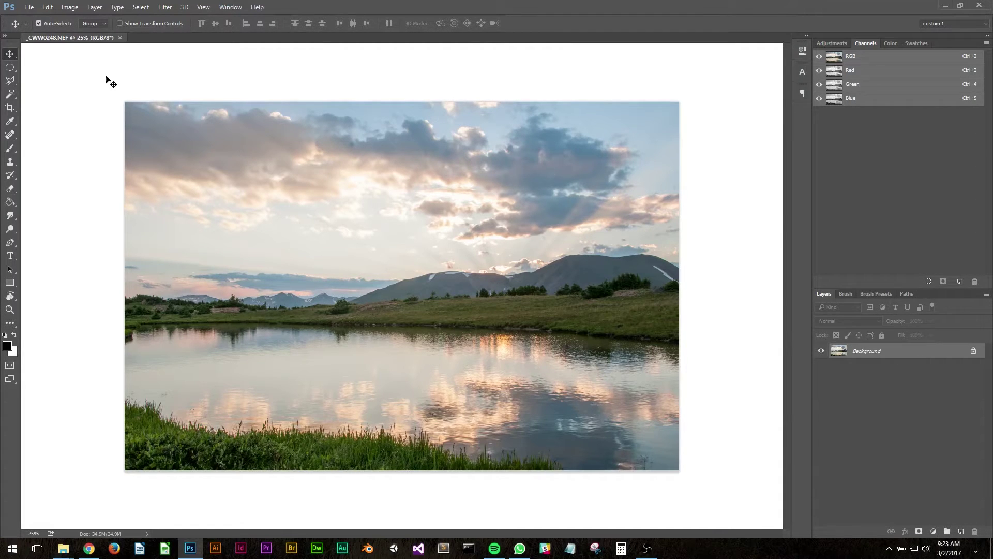
right_click(64, 135)
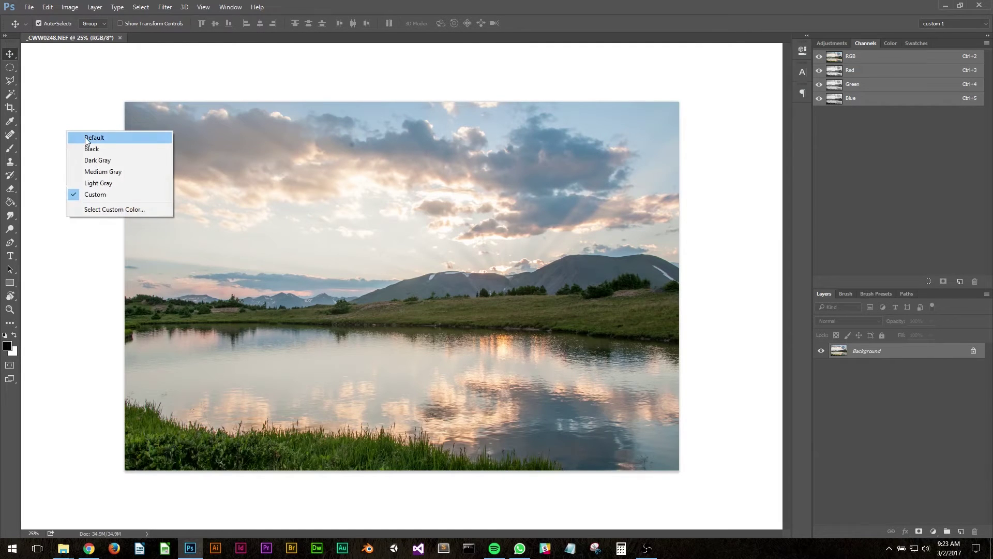
click(85, 137)
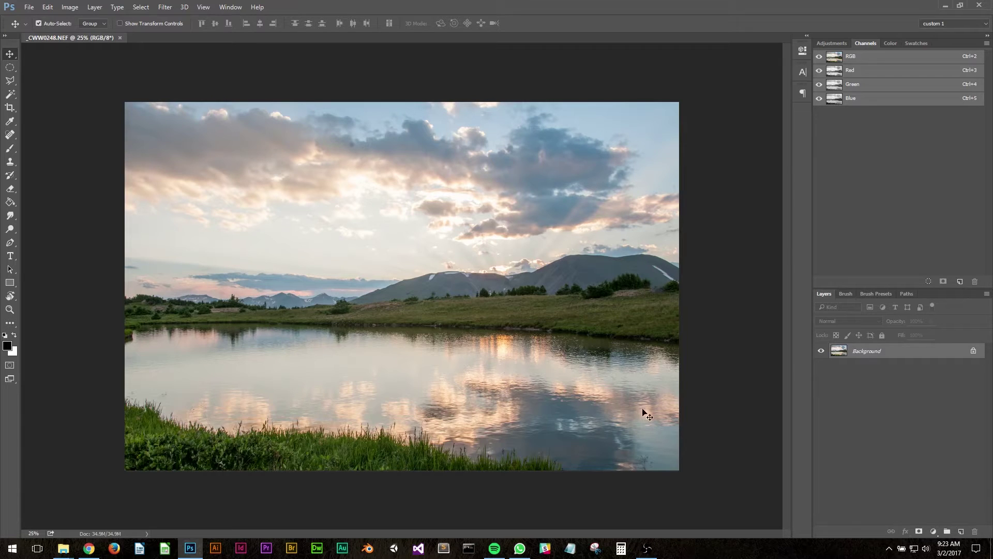
Step: Duplicate the Background layer into Layer 1 with Ctrl+J
key(ctrl)
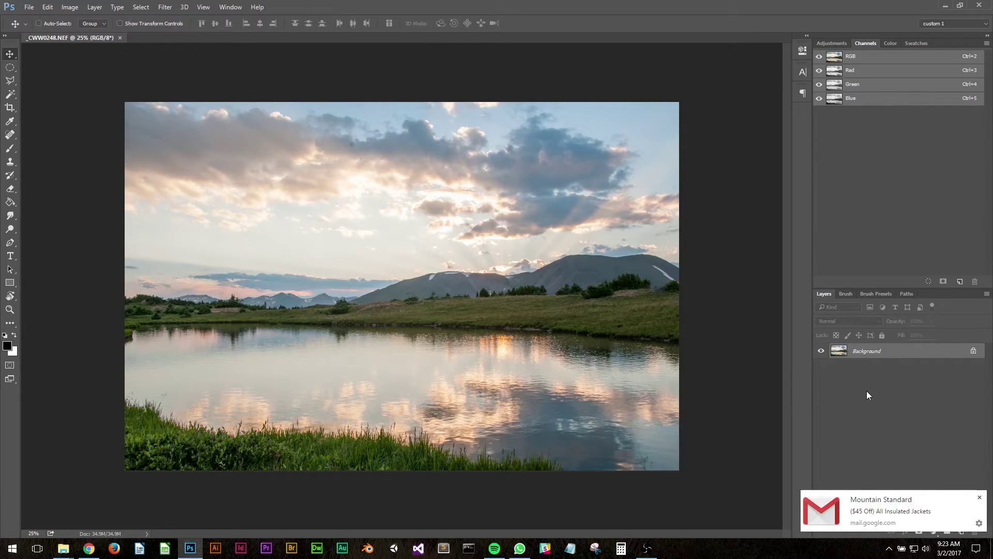
drag(855, 352, 854, 351)
key(ctrl+j)
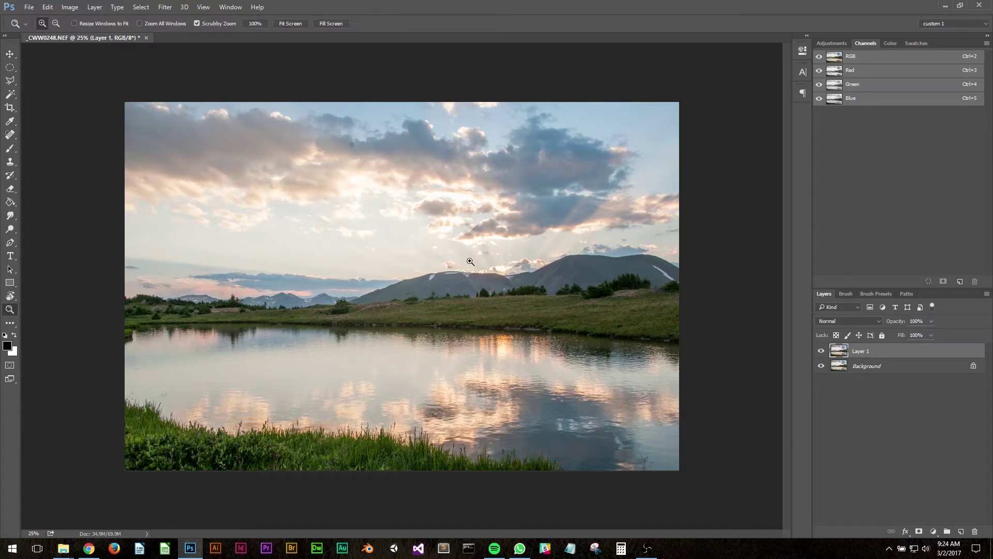
Step: Heal the small dark spot in the sky on Layer 1 with the Spot Healing Brush
scroll(429, 269, up, 2)
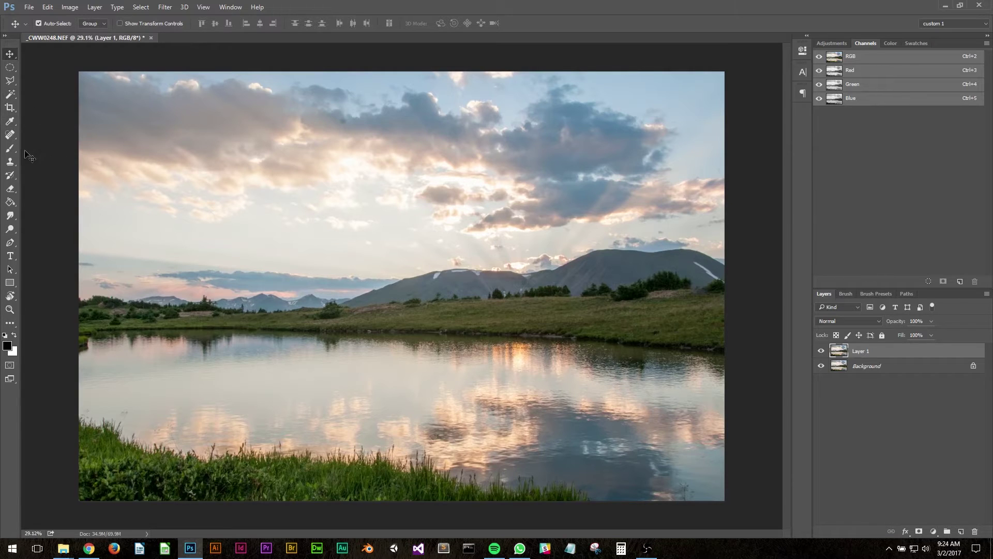
click(10, 136)
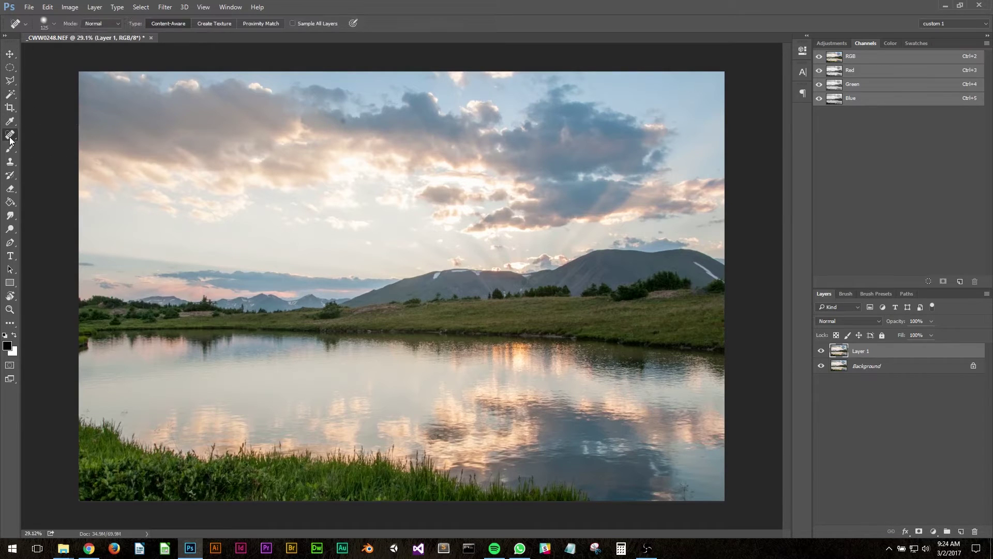
click(343, 121)
key(z)
mouse_move(348, 118)
mouse_down()
mouse_move(364, 121)
mouse_move(356, 124)
mouse_up()
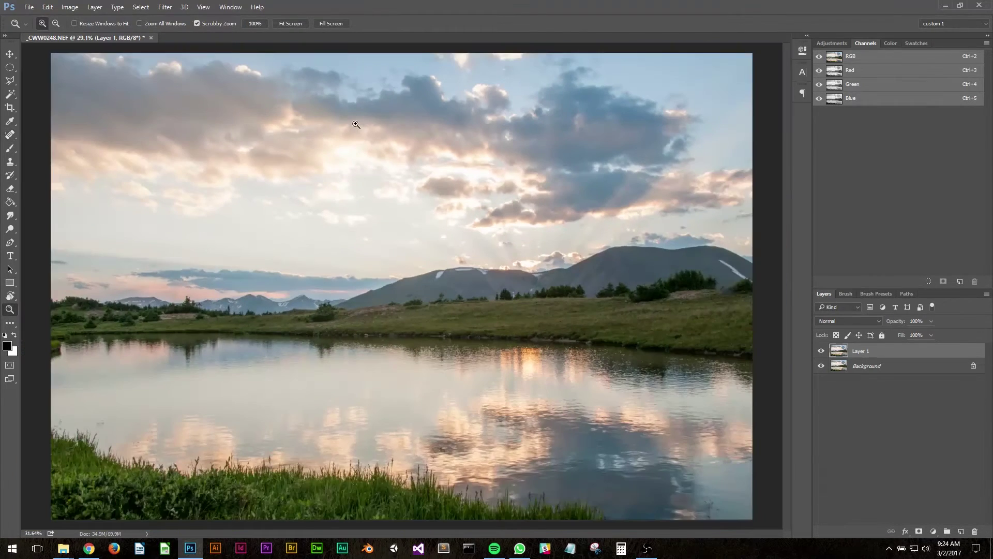
key(ctrl+0)
key(j)
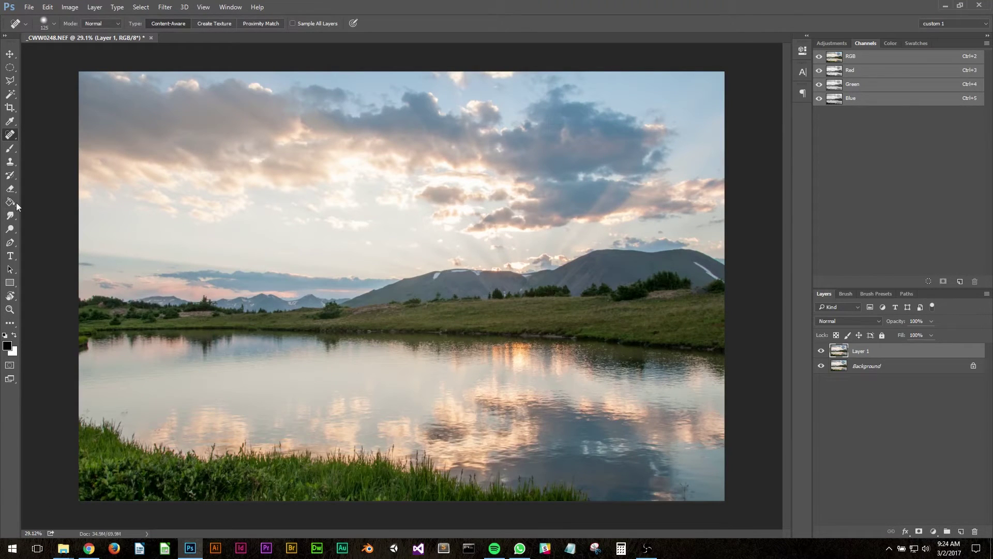
click(8, 56)
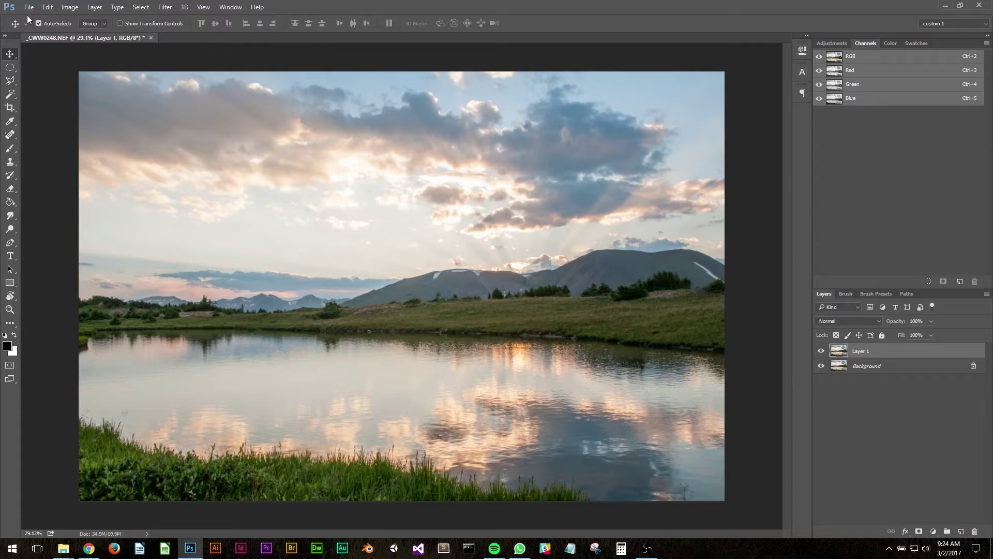
Step: Open Curves and add shadow, midtone and upper-tone points to shape the tone curve
click(70, 7)
mouse_move(95, 35)
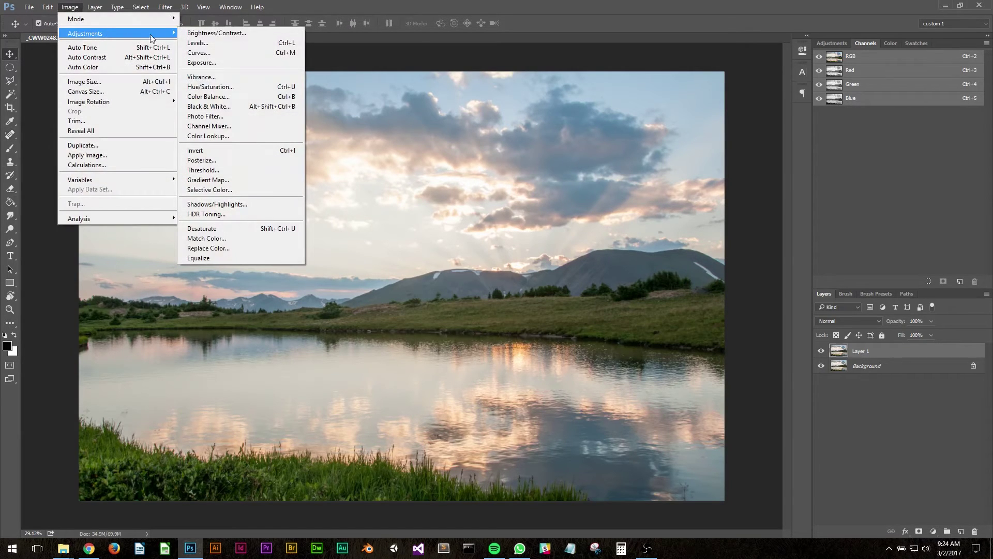
click(211, 55)
drag(829, 73, 850, 67)
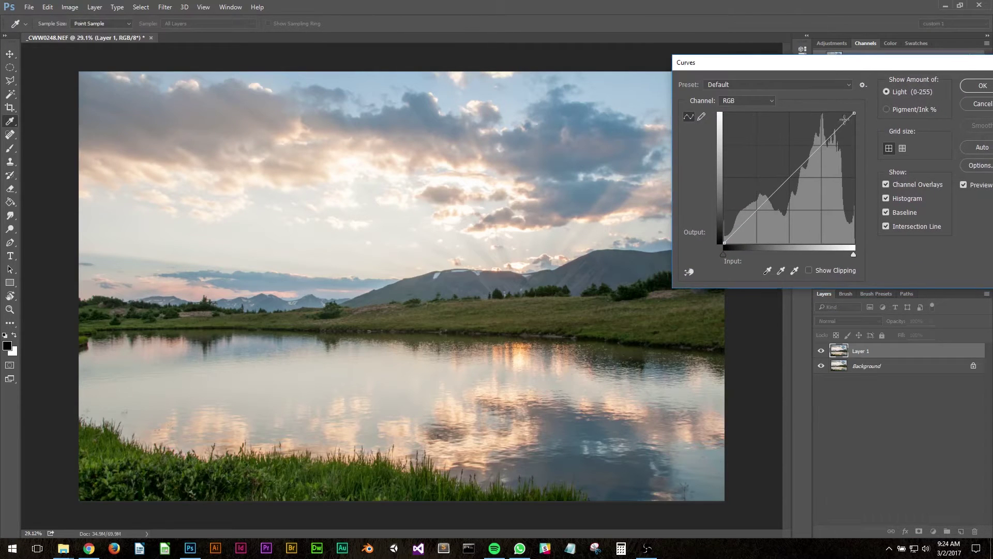
click(757, 209)
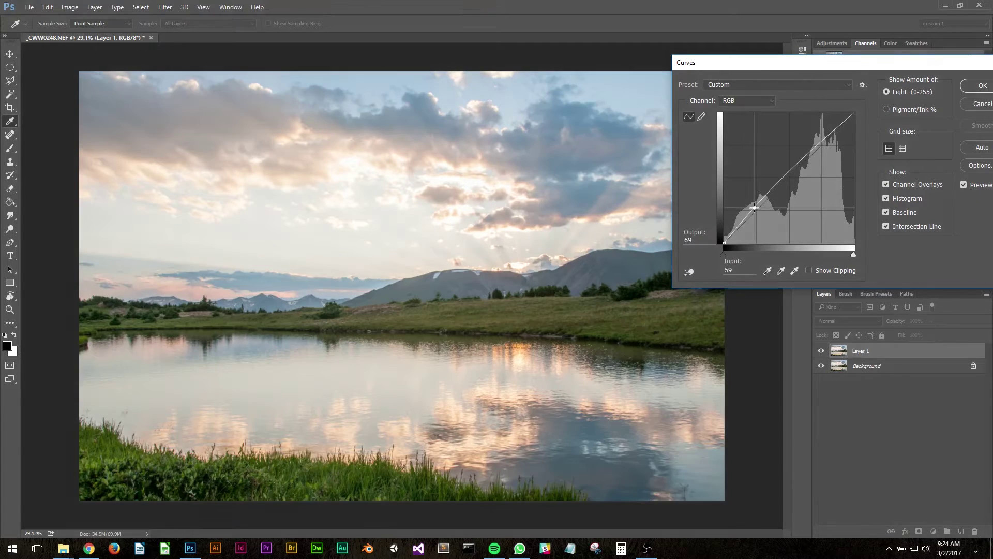
drag(736, 231, 736, 232)
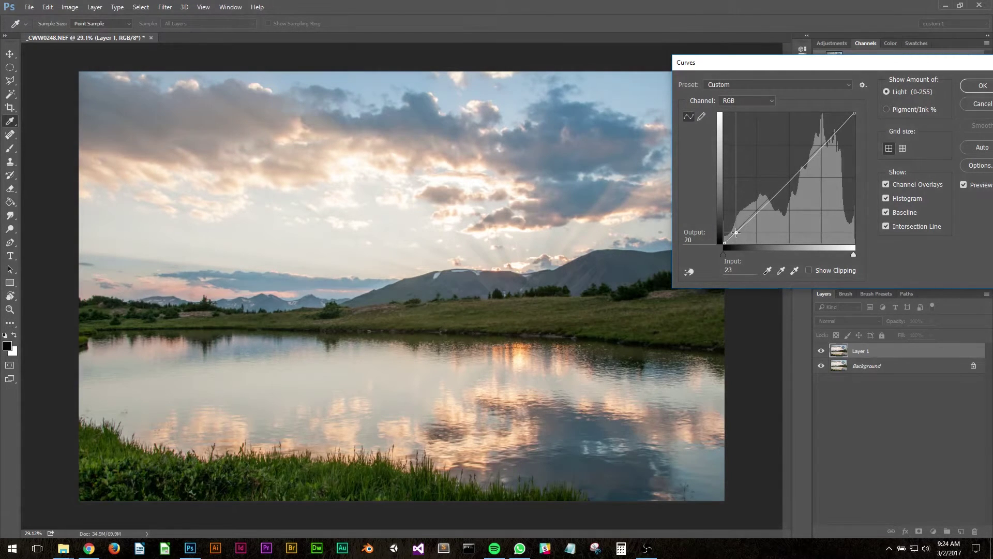
click(783, 177)
drag(783, 178, 758, 206)
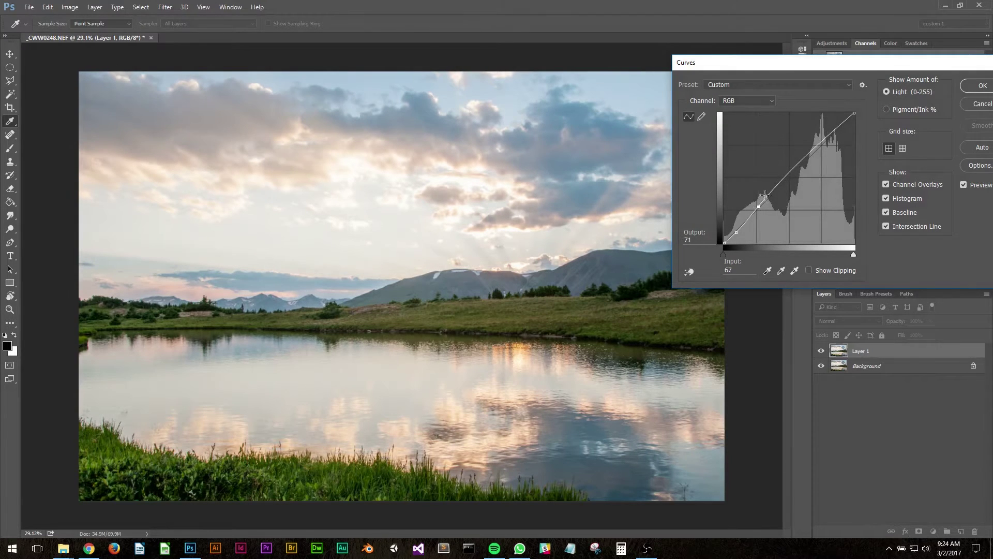
click(826, 141)
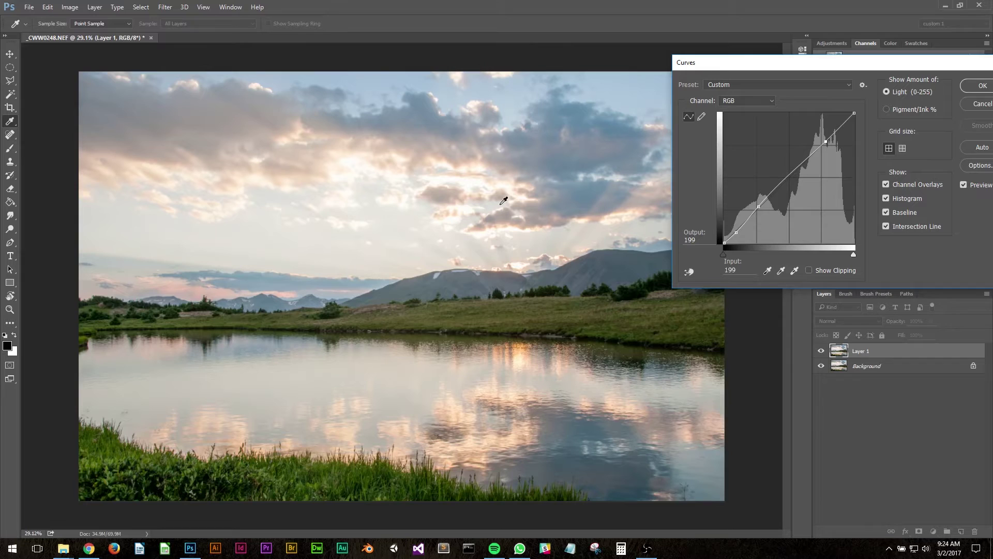
drag(826, 141, 866, 101)
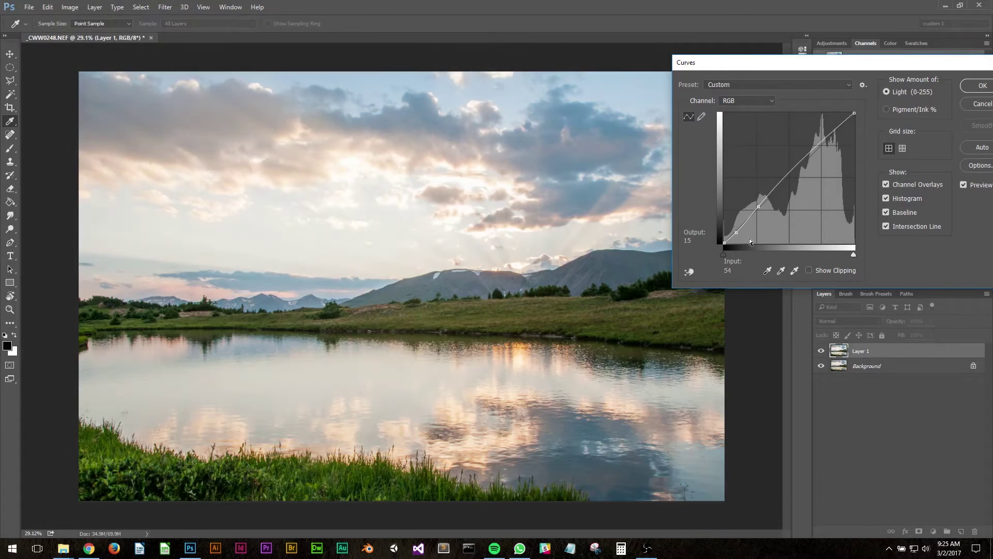
drag(736, 232, 738, 234)
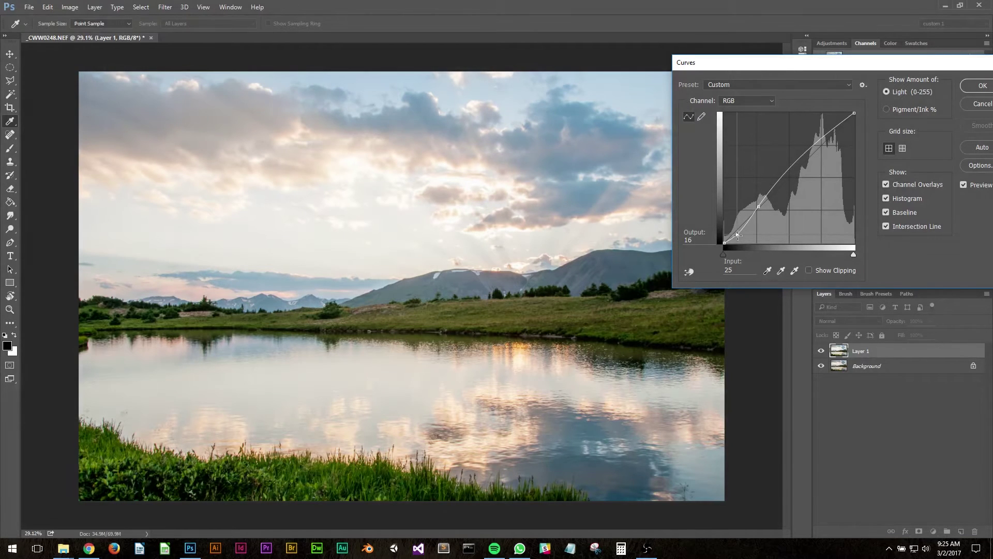
Step: Compare with Preview off and on, then readjust the highlight, midtone and shadow points
click(964, 185)
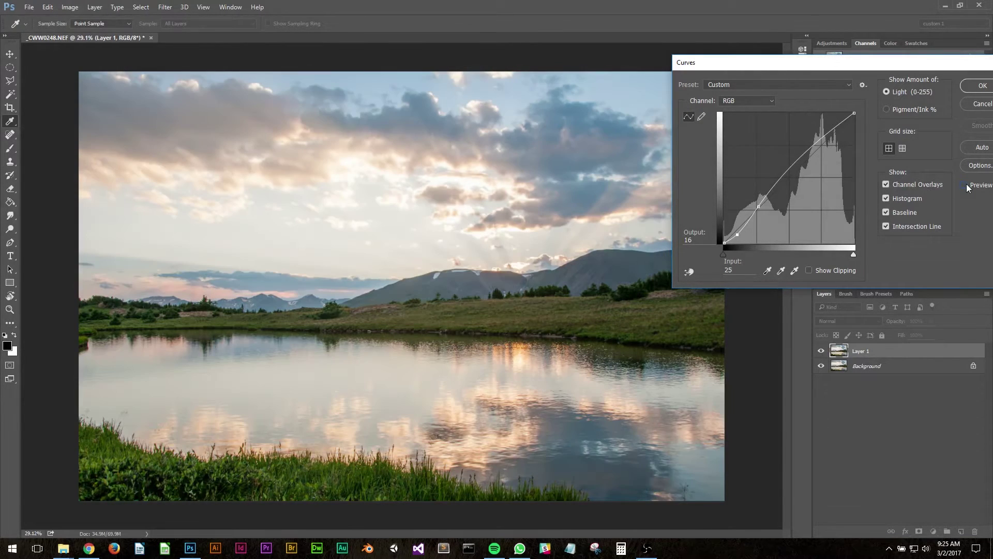
click(964, 185)
click(964, 184)
drag(821, 138, 821, 141)
click(760, 203)
drag(759, 201, 759, 200)
click(736, 233)
click(971, 188)
click(971, 188)
click(972, 189)
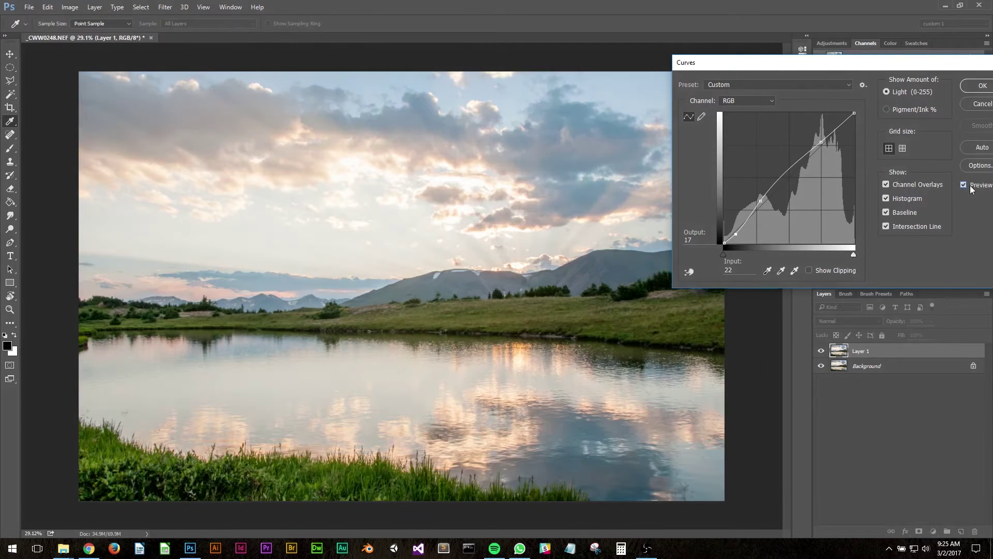
click(972, 189)
click(971, 189)
click(971, 189)
Step: Lift the midtone point, deepen the shadows (42→32), compare, and apply the curve
drag(761, 201, 775, 186)
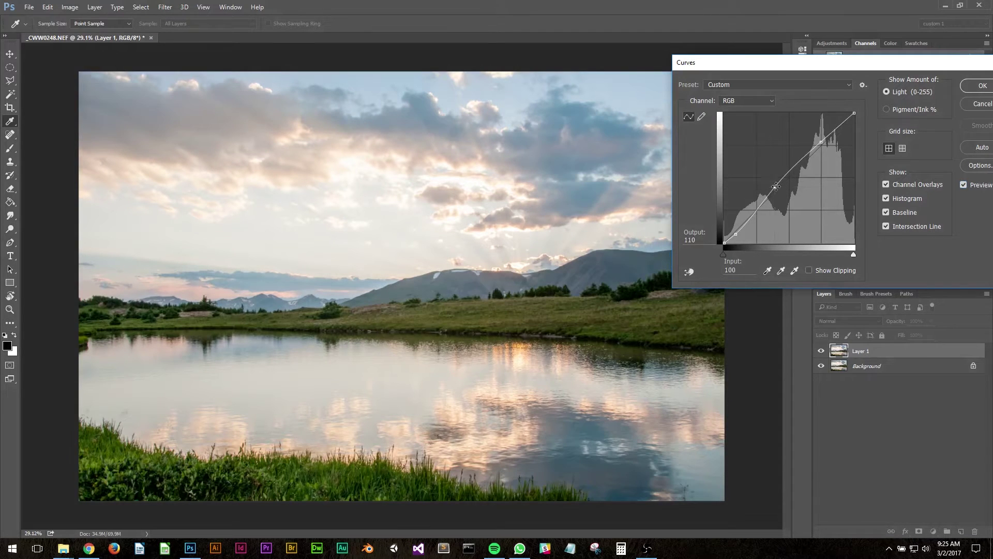
drag(736, 234, 745, 226)
click(964, 185)
click(964, 184)
click(965, 185)
click(965, 185)
click(965, 185)
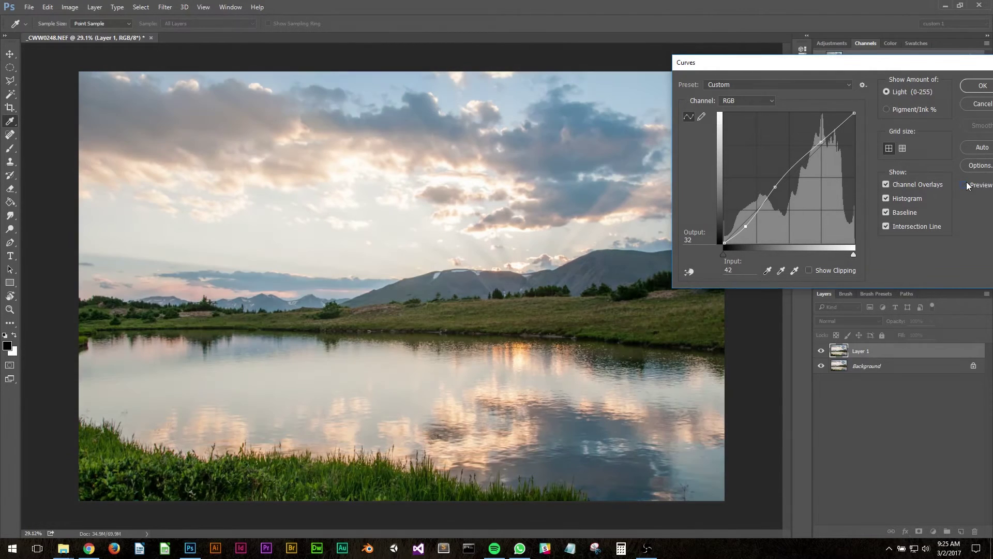
click(965, 185)
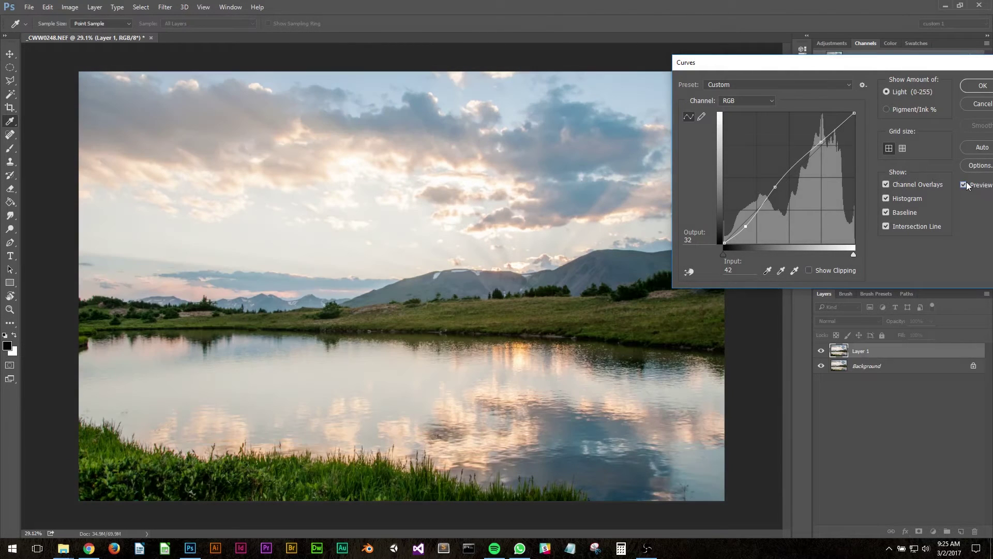
click(982, 86)
key(v)
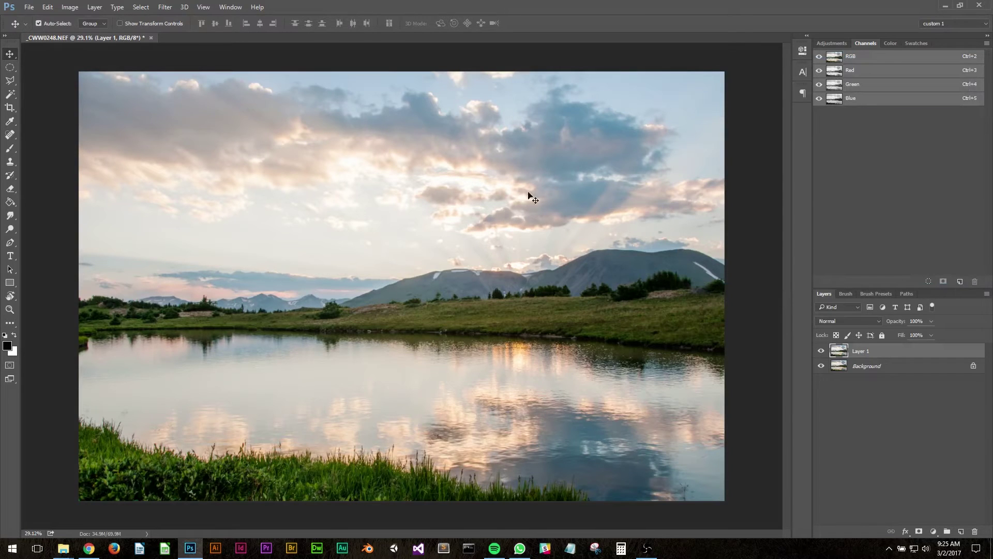
Step: Switch to the Polygonal Lasso Tool
scroll(341, 406, up, 1)
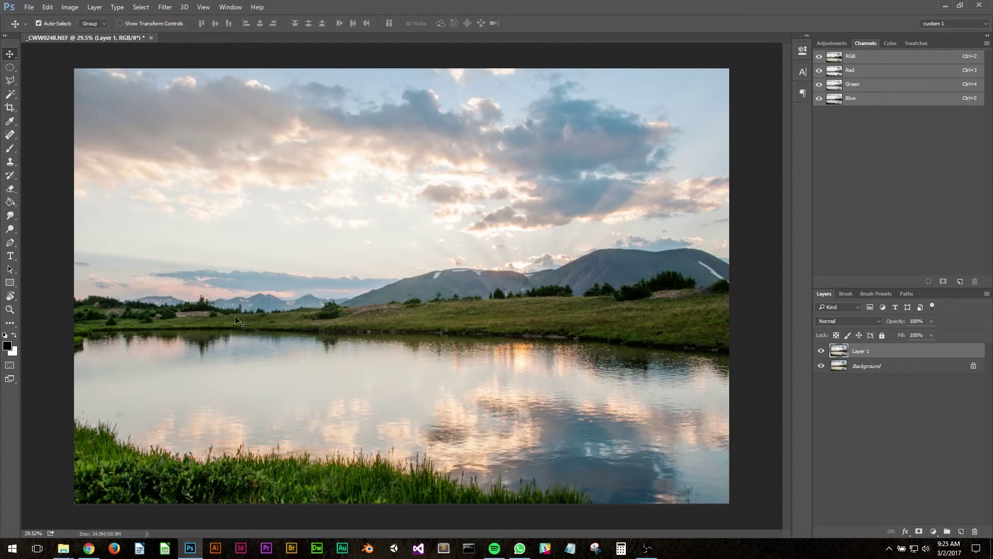
click(9, 82)
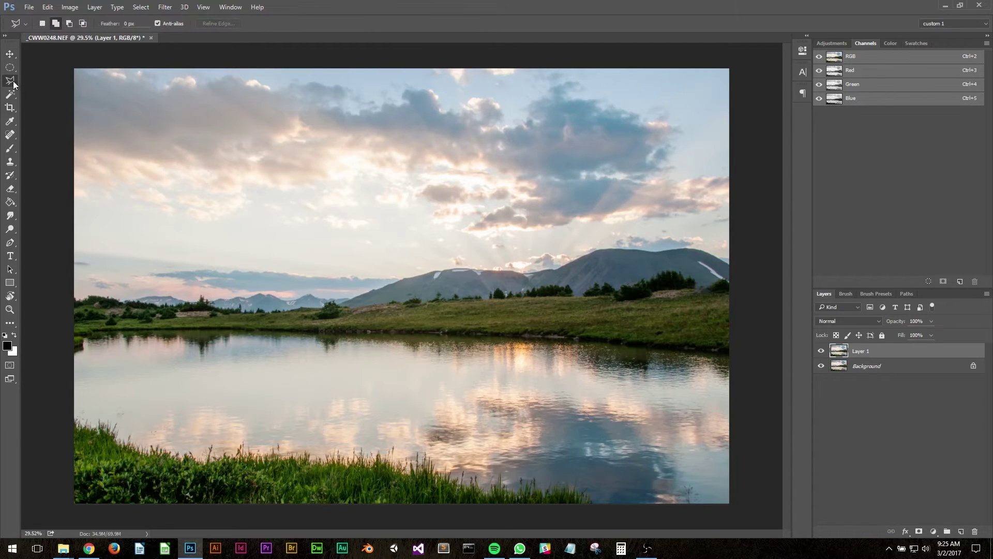
right_click(12, 82)
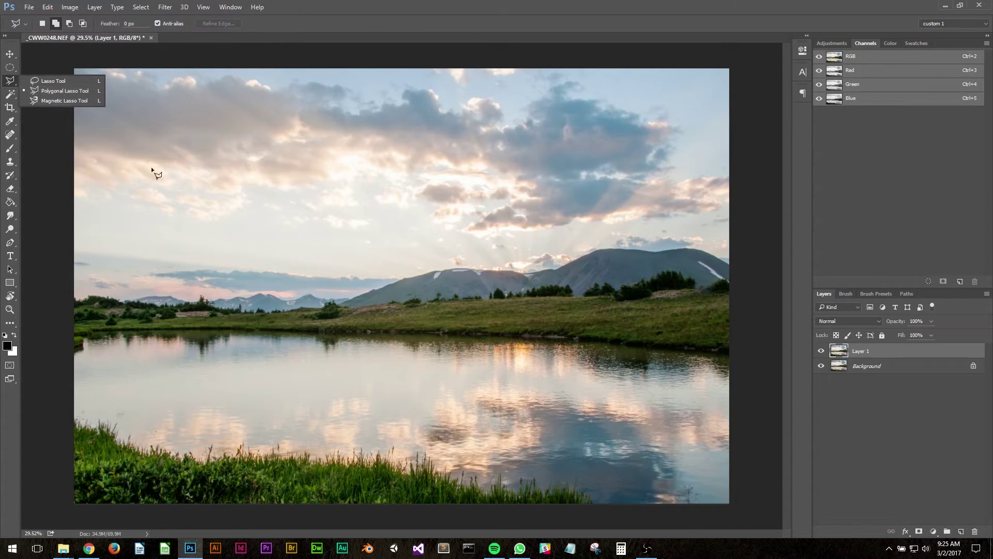
key(Escape)
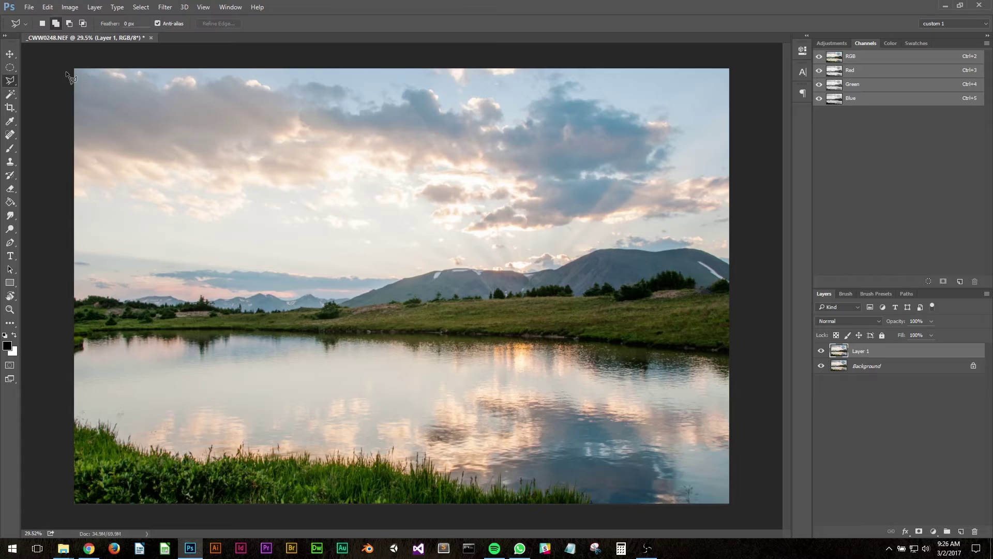
Step: Outline the sky along the mountain ridge and close it into a selection
click(76, 59)
click(51, 76)
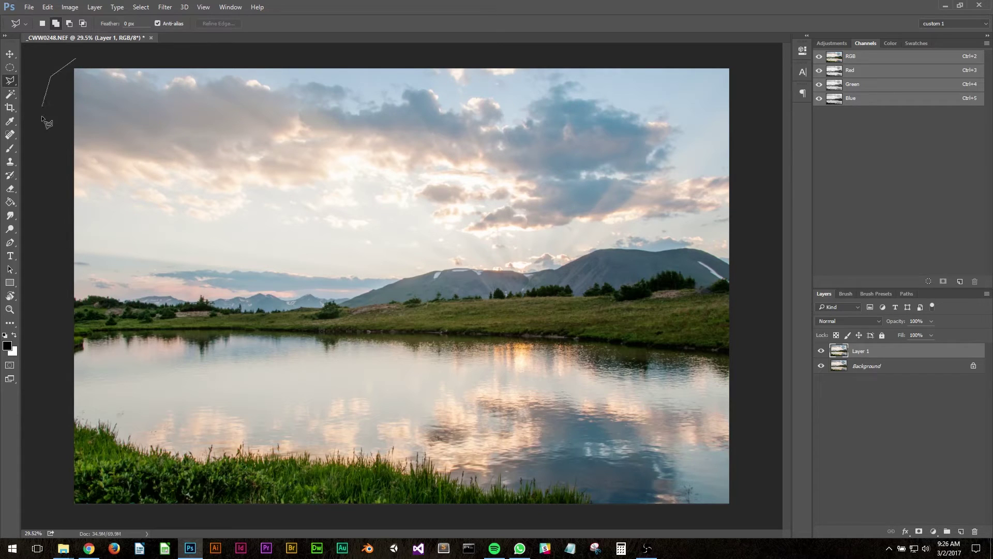
click(40, 252)
click(61, 295)
click(115, 298)
click(158, 283)
click(299, 288)
click(335, 308)
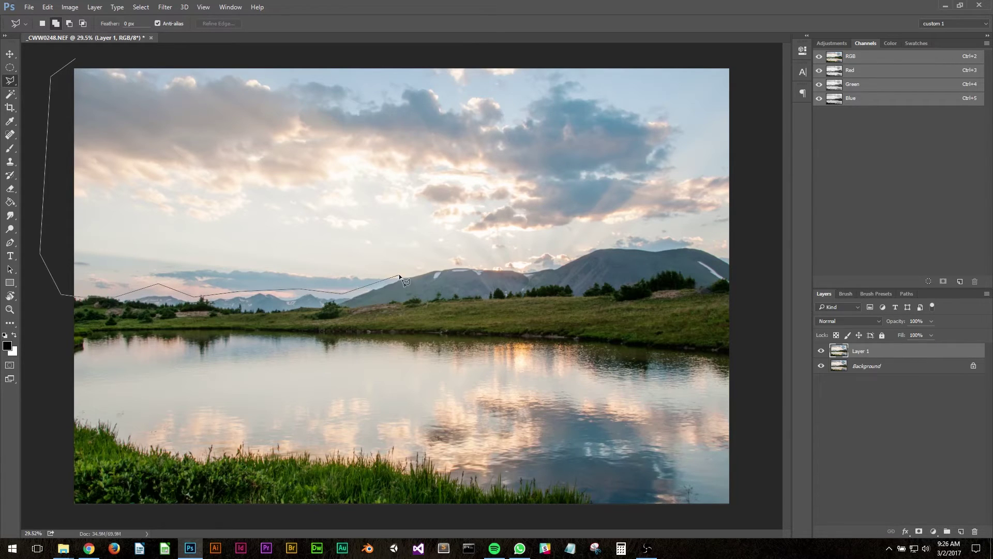
click(448, 264)
click(527, 269)
click(599, 243)
click(739, 66)
click(675, 59)
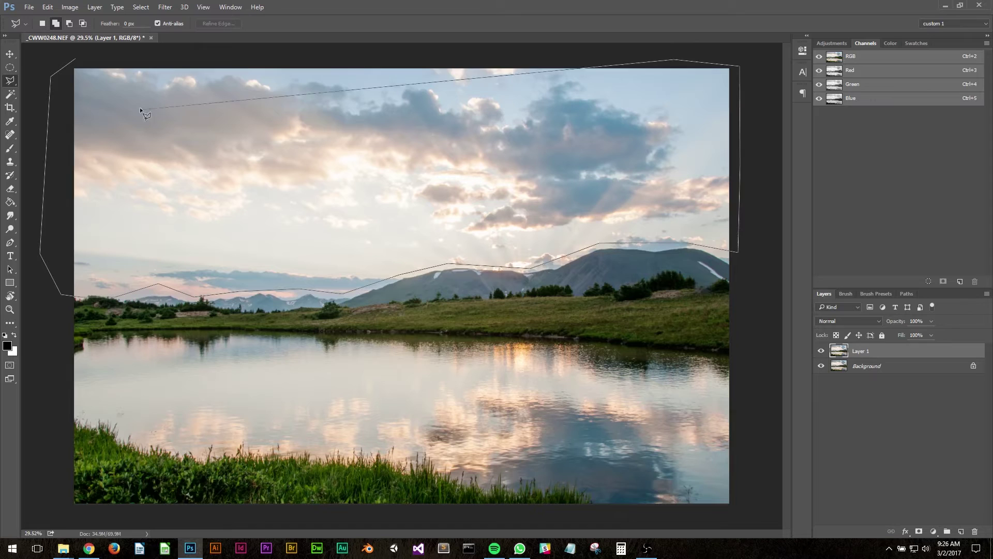
double_click(121, 61)
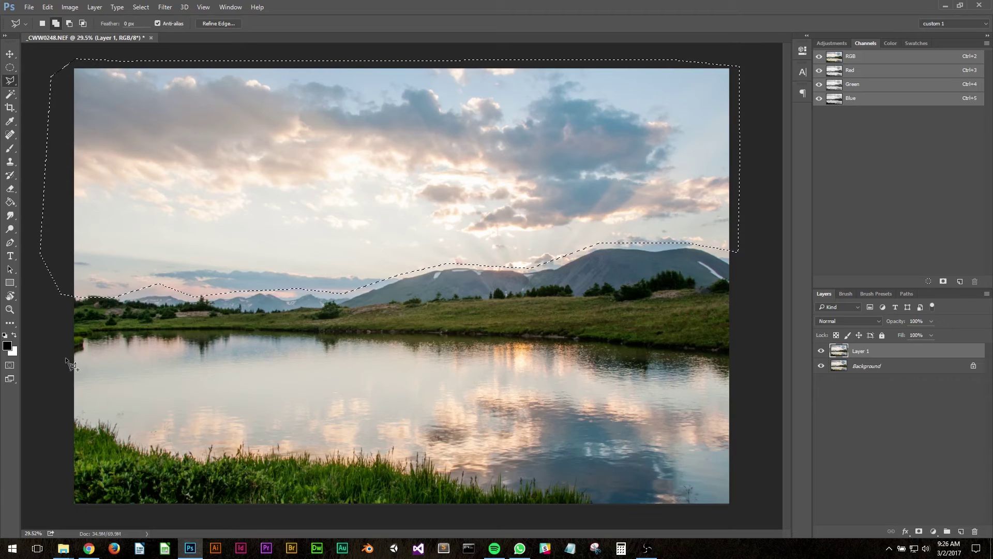
Step: Add the lake below the far shoreline to the selection
click(85, 340)
click(175, 336)
click(201, 350)
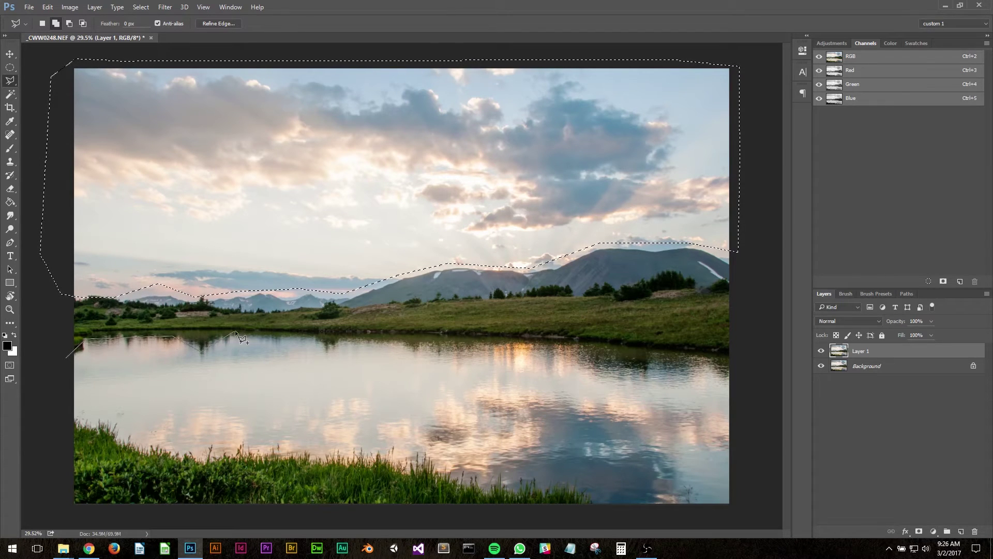
click(326, 343)
click(464, 356)
click(704, 368)
click(742, 398)
click(744, 513)
click(678, 521)
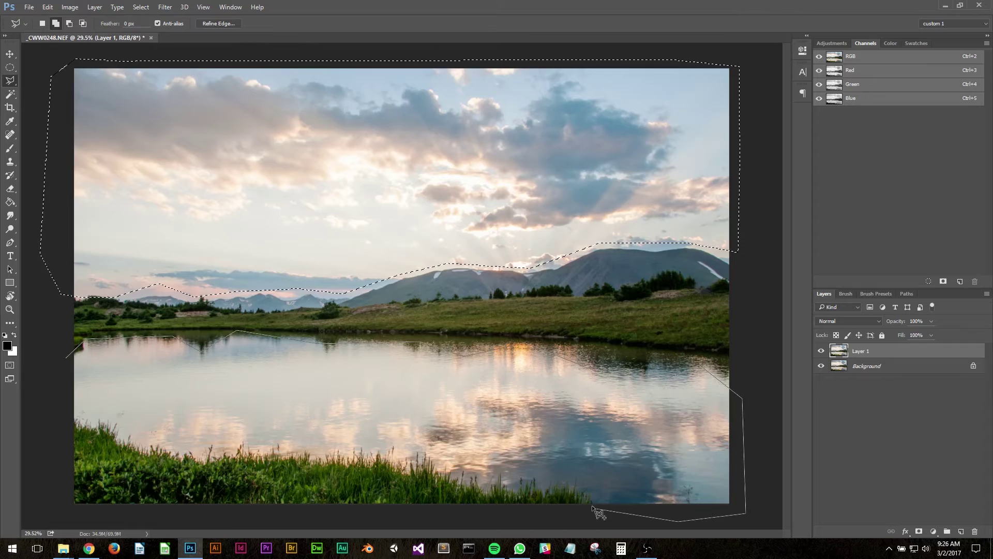
click(592, 505)
click(567, 481)
double_click(50, 383)
Step: Refine the sky-and-lake selection edge with Smooth 24 and a feather of about 67 px
click(222, 23)
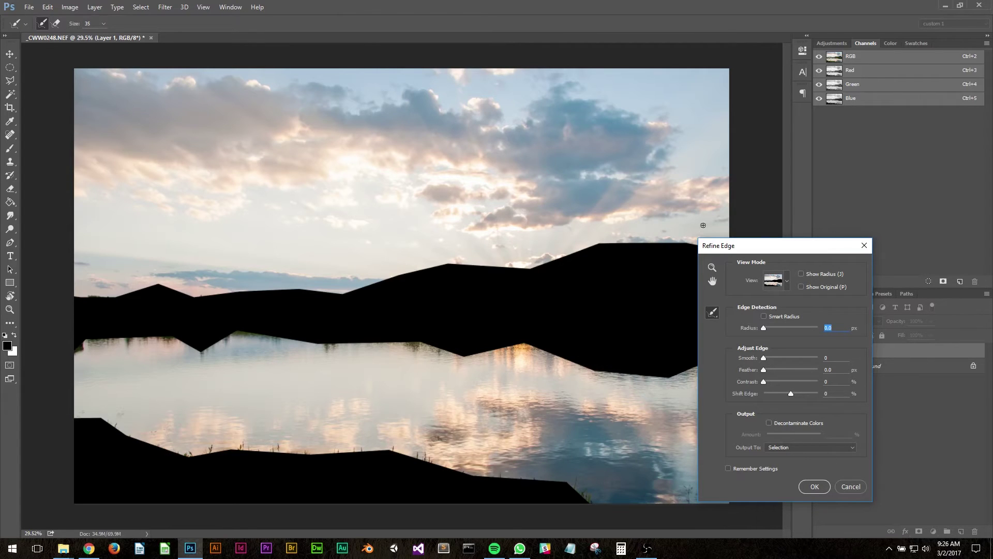
drag(746, 249, 777, 222)
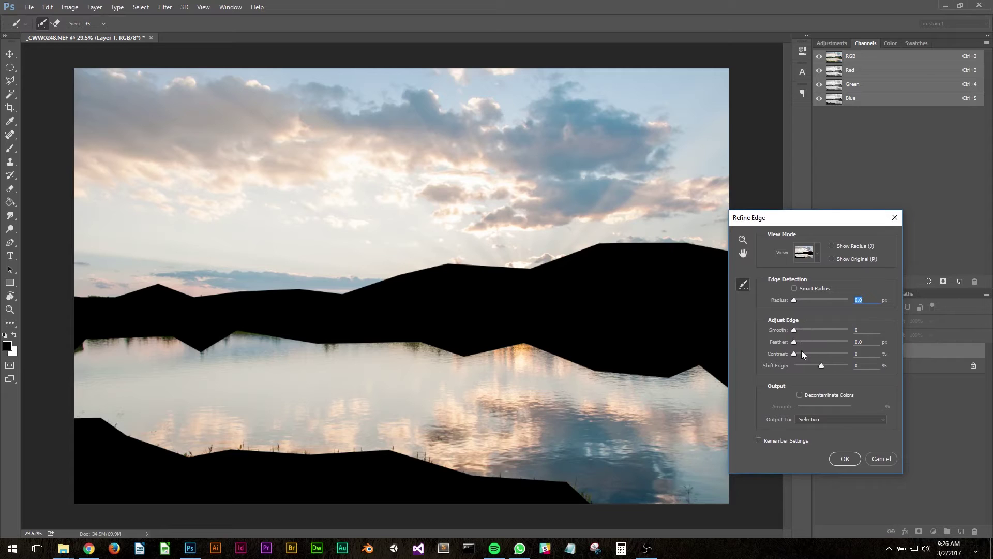
drag(807, 341, 829, 341)
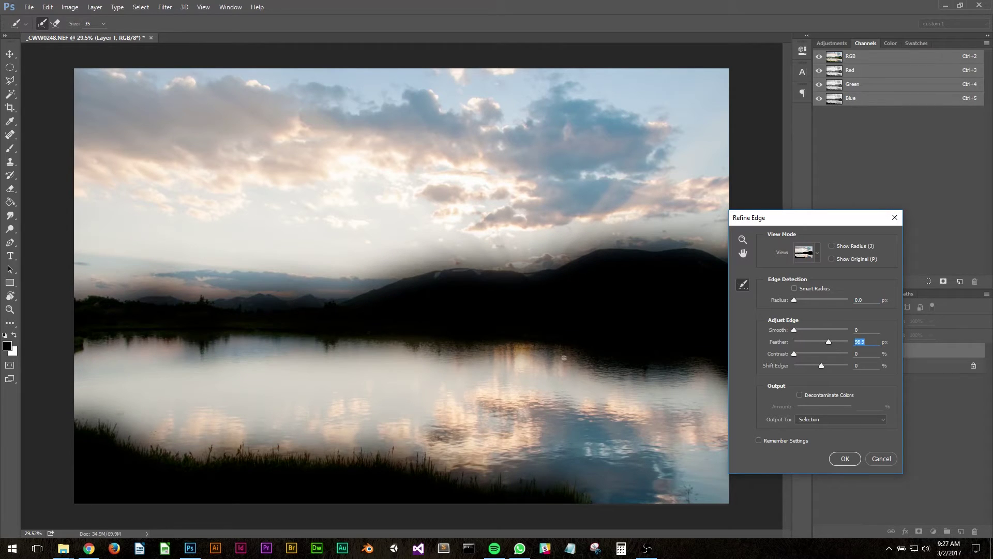
drag(796, 332, 802, 331)
drag(828, 341, 826, 344)
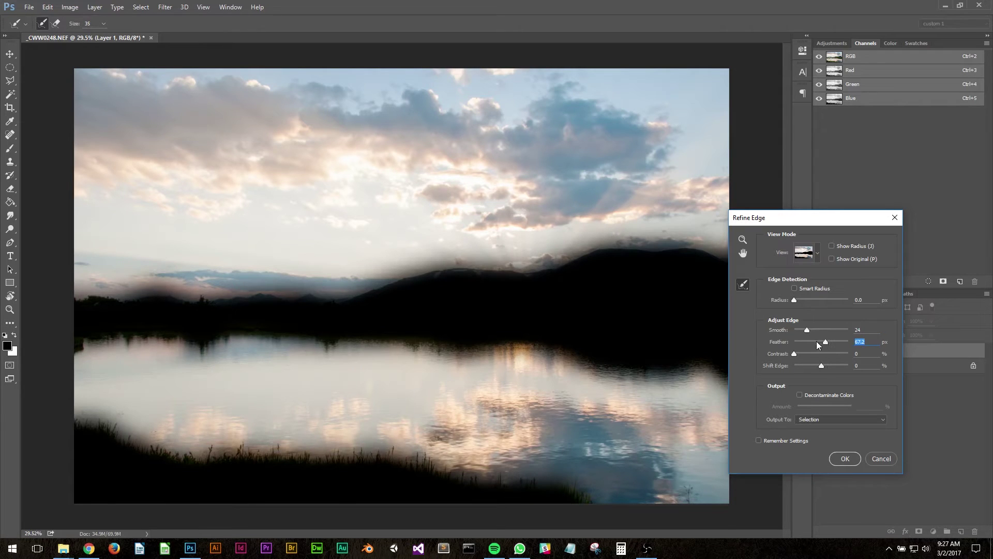
click(845, 458)
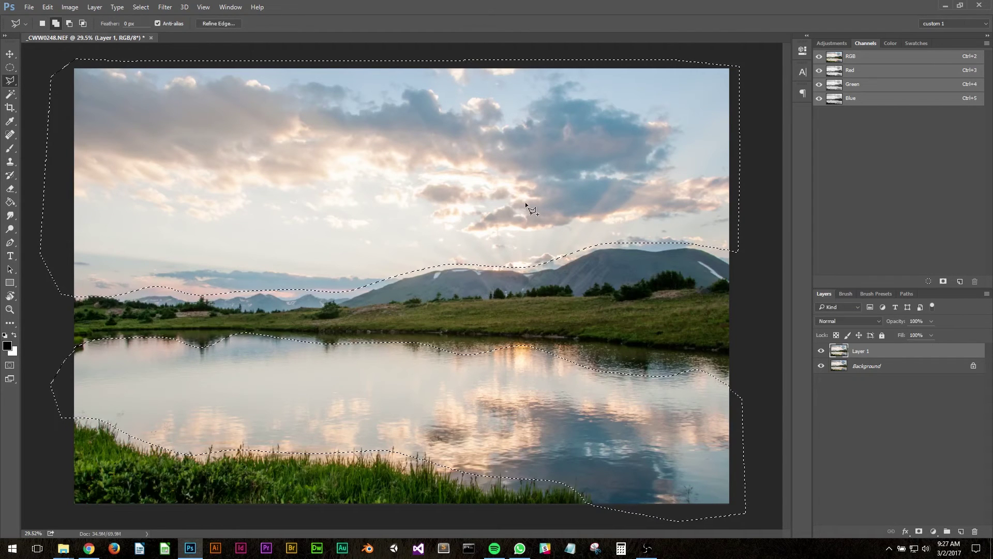
Step: Open Curves and pull a midtone point down to darken the selected sky and lake
click(70, 7)
mouse_move(87, 33)
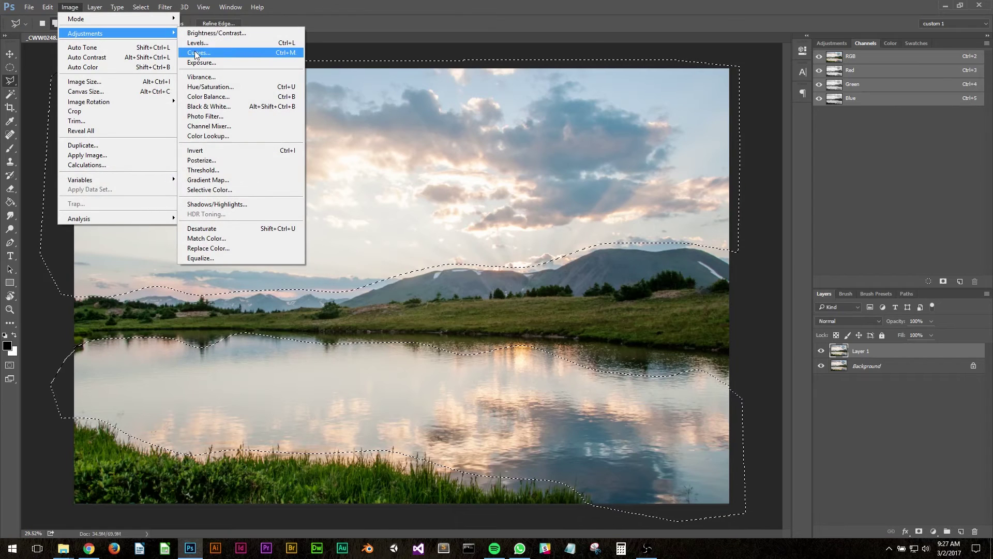
click(199, 53)
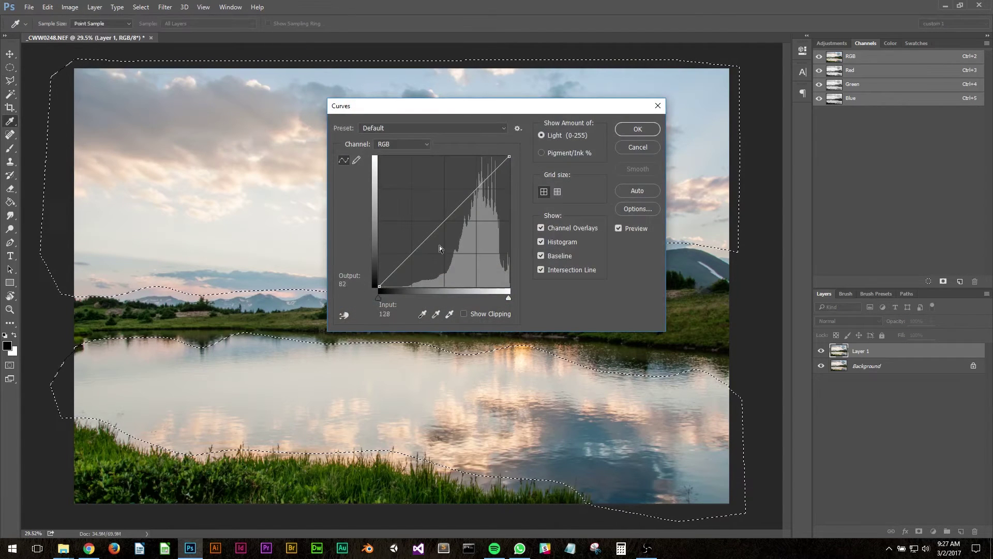
drag(407, 259, 407, 265)
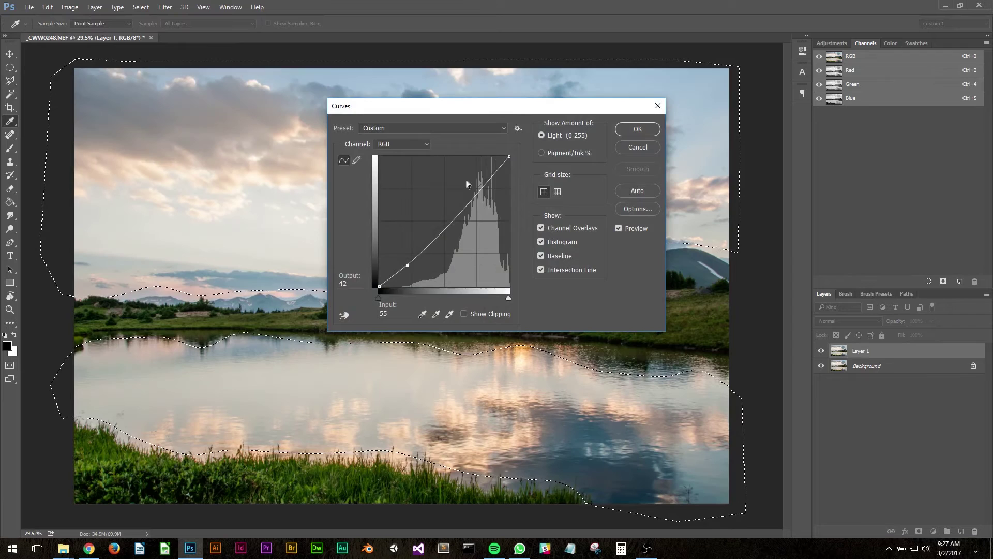
drag(487, 113, 833, 167)
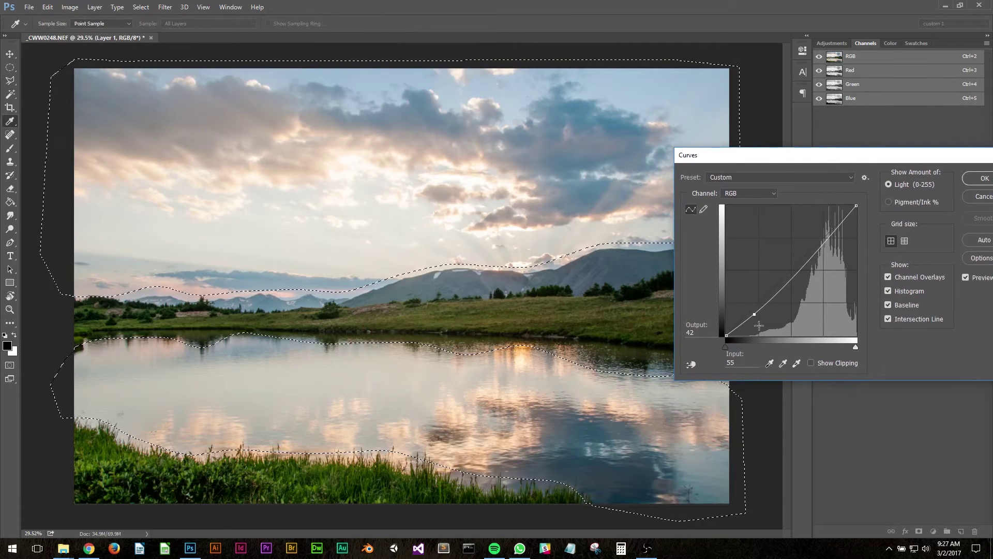
mouse_move(755, 314)
mouse_down()
mouse_move(761, 325)
mouse_move(753, 316)
mouse_up()
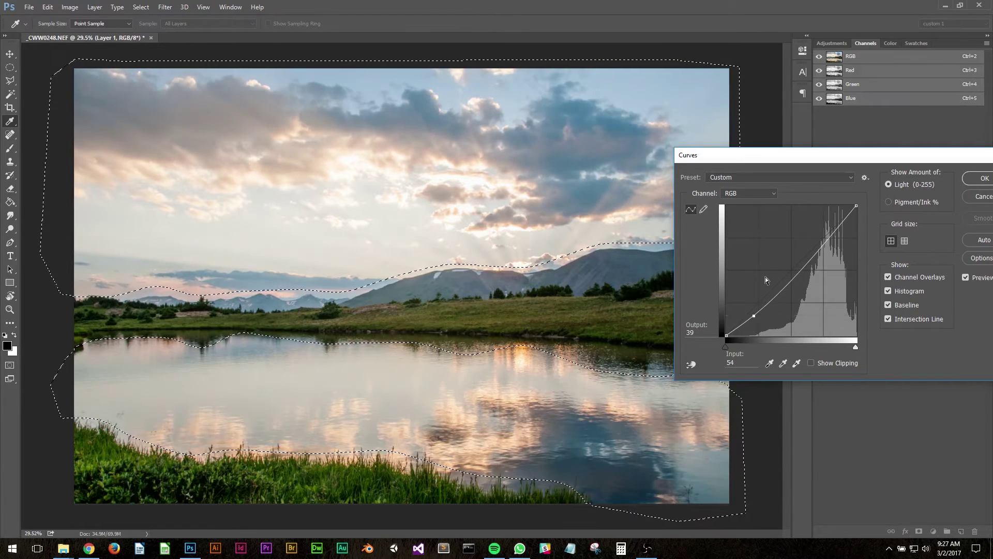
Step: Compare before and after, darken further to input 68 → output 47, and apply the curve
click(971, 280)
click(971, 281)
click(971, 280)
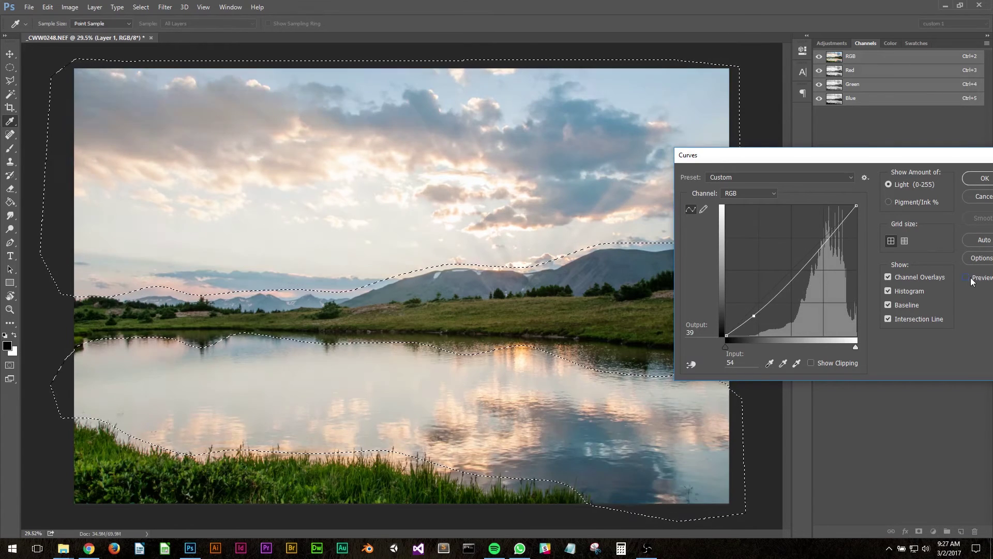
click(971, 280)
click(971, 280)
click(971, 280)
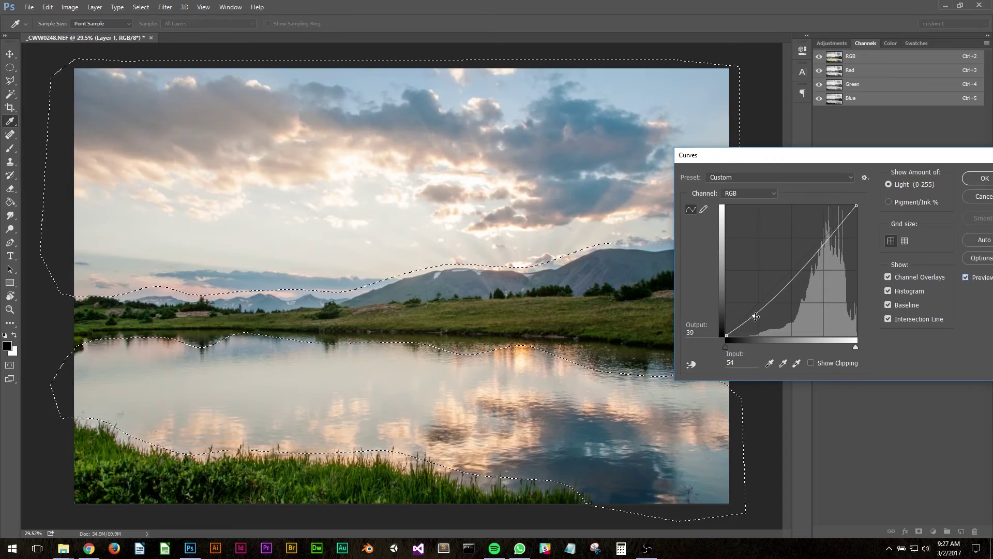
mouse_move(755, 317)
mouse_down()
mouse_move(768, 328)
mouse_move(761, 312)
mouse_up()
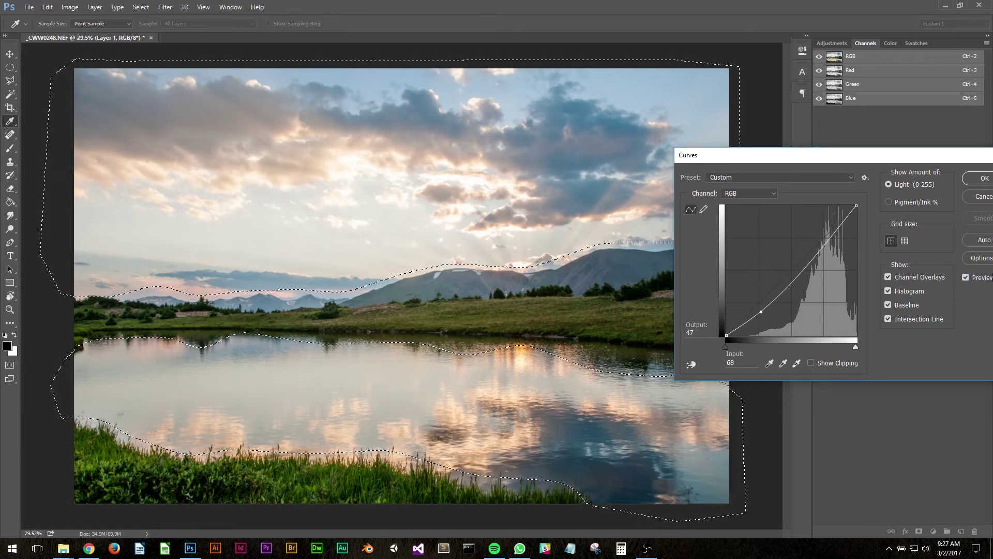
click(965, 277)
click(965, 277)
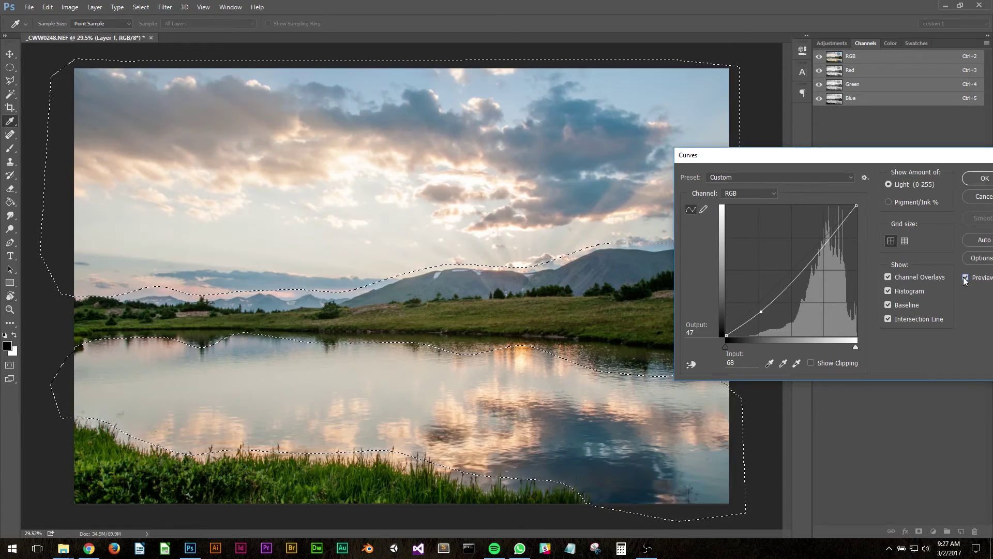
click(977, 181)
key(l)
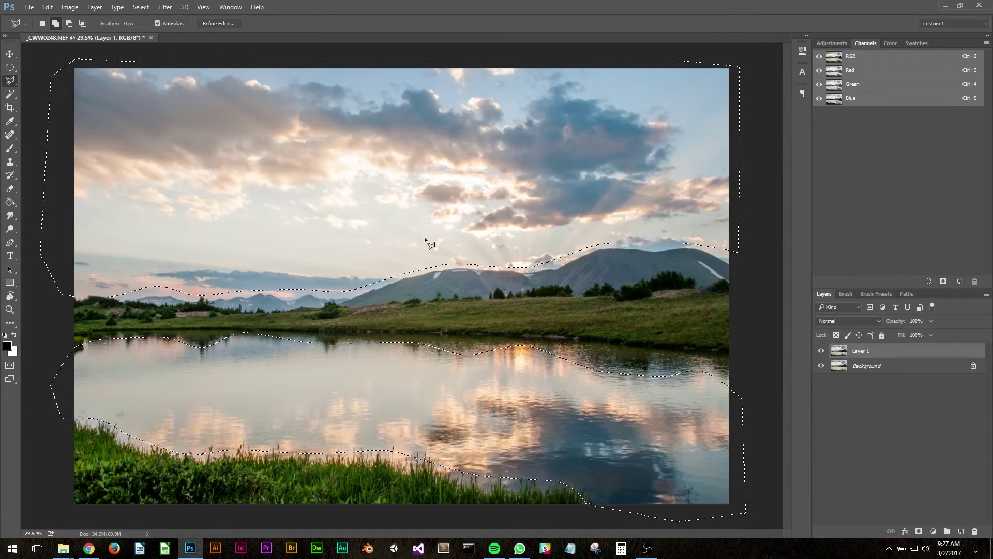
Step: Clear the selection and trace the meadow band below the ridge with the Magnetic Lasso
key(ctrl+d)
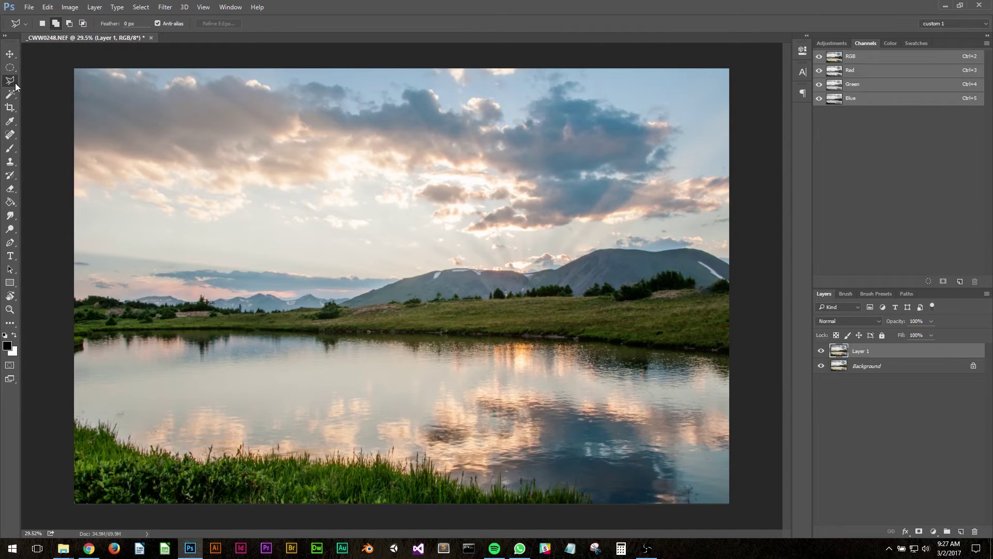
click(68, 303)
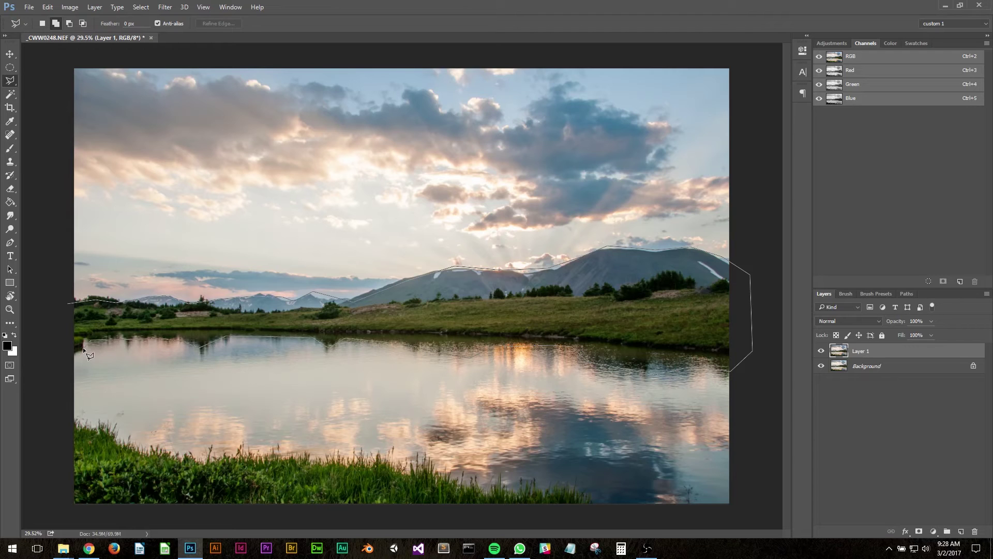
double_click(45, 352)
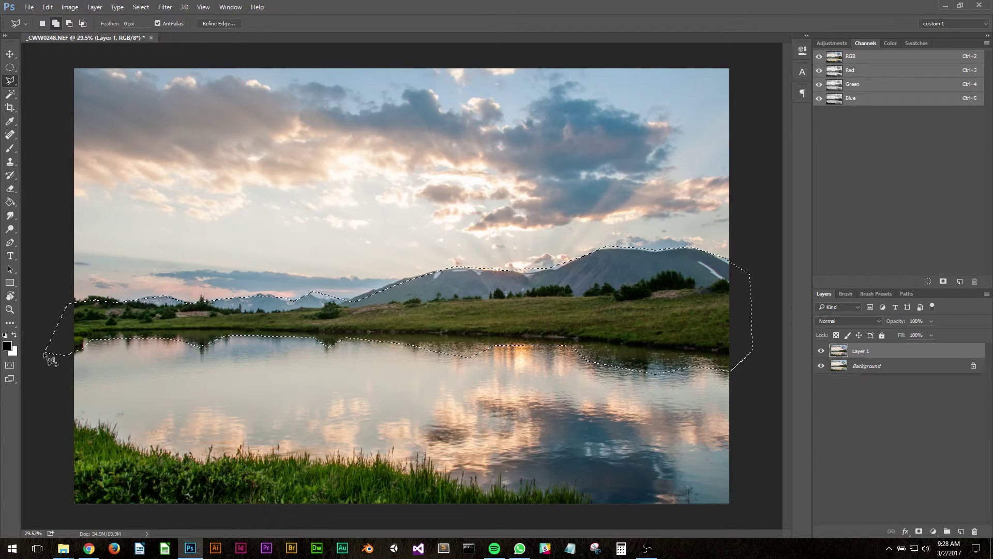
Step: Add the foreground grass strip along the bottom to the selection
click(56, 419)
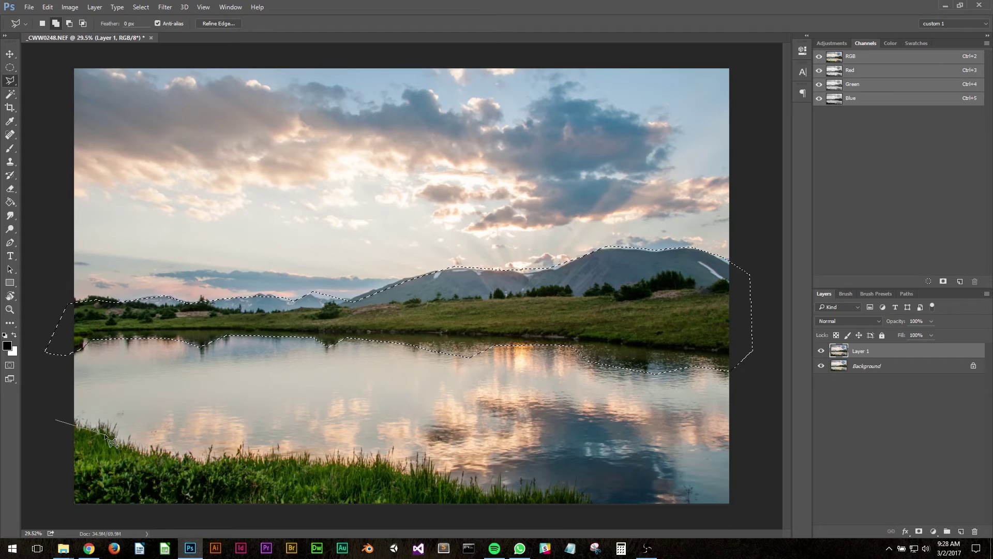
click(213, 460)
click(389, 462)
click(492, 488)
click(520, 486)
click(588, 503)
click(602, 518)
double_click(39, 511)
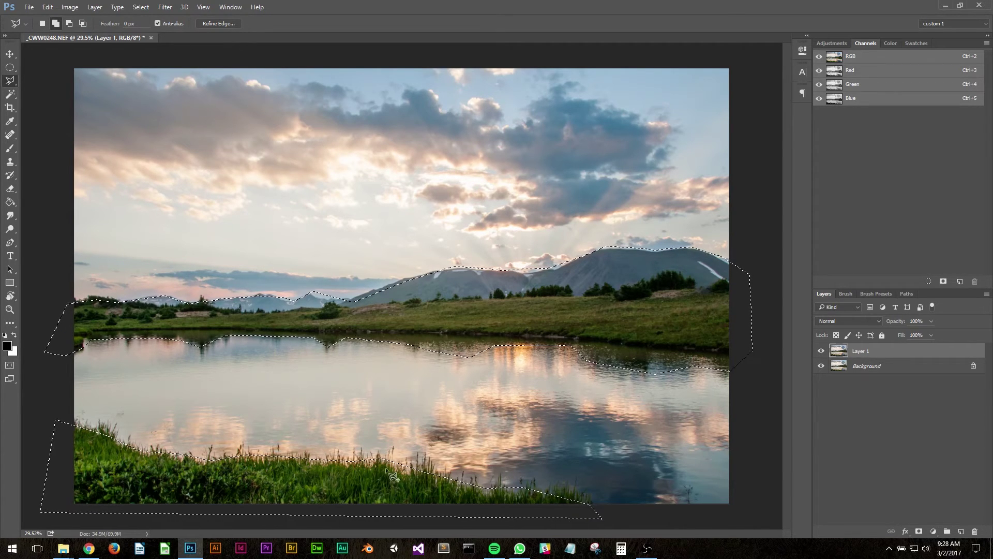
Step: Refine the meadow-and-grass selection with a 77.8 px feather and Shift Edge -9%
click(219, 24)
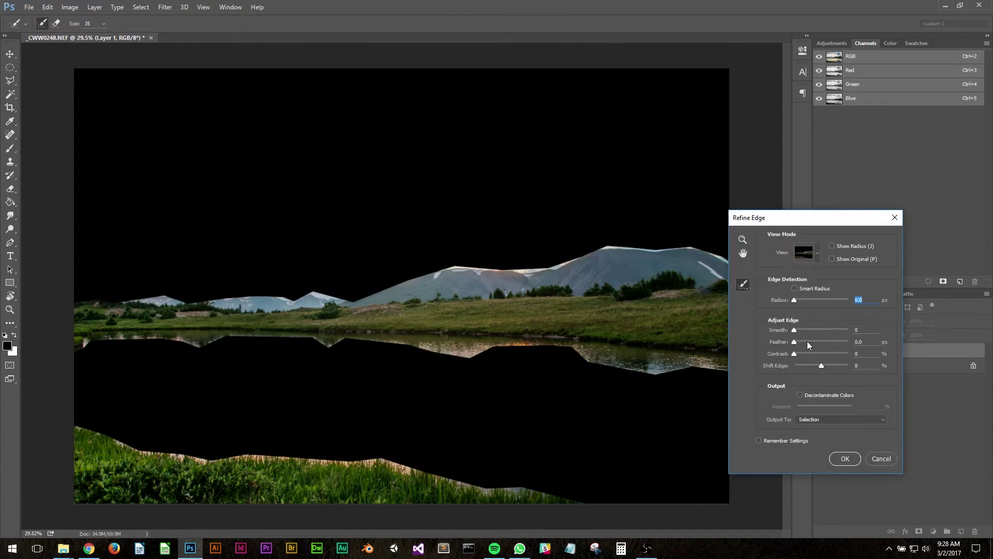
drag(803, 343, 826, 345)
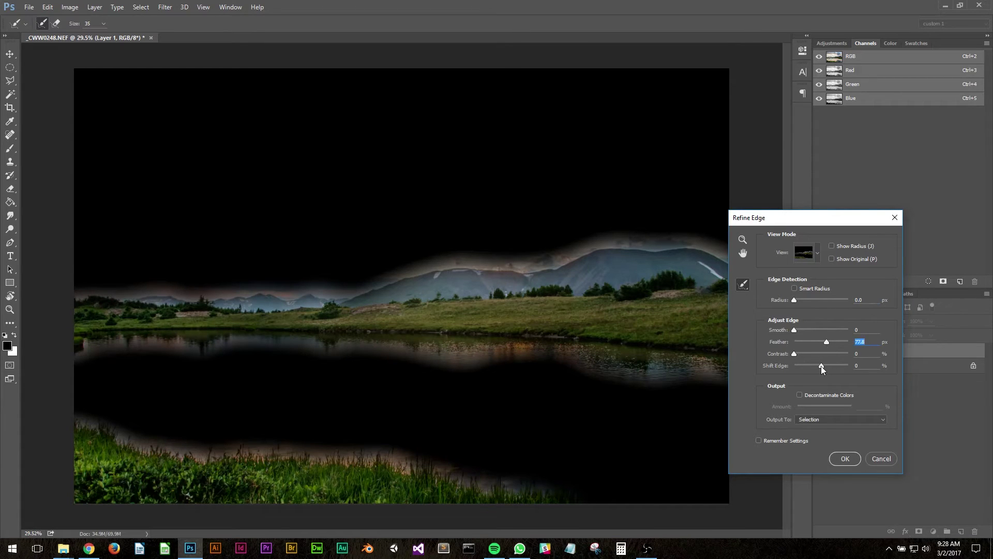
drag(821, 365, 818, 365)
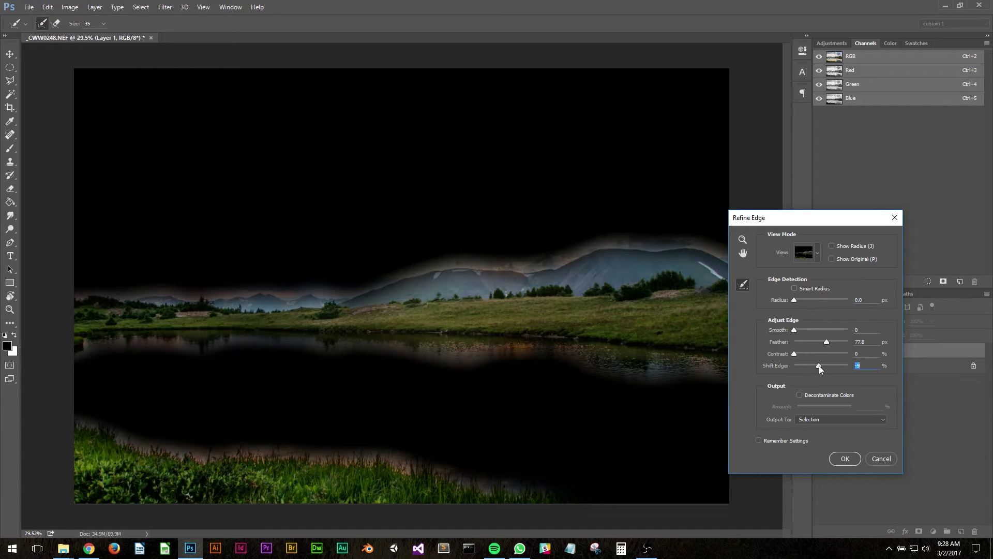
click(845, 459)
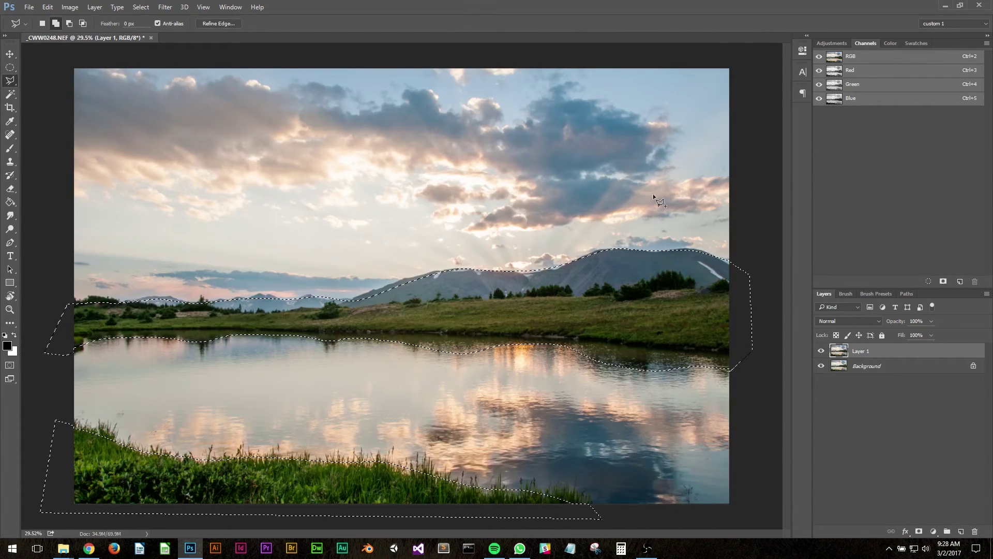
Step: Open Curves and bend the curve with a shadow anchor and a lifted midtone point
click(71, 6)
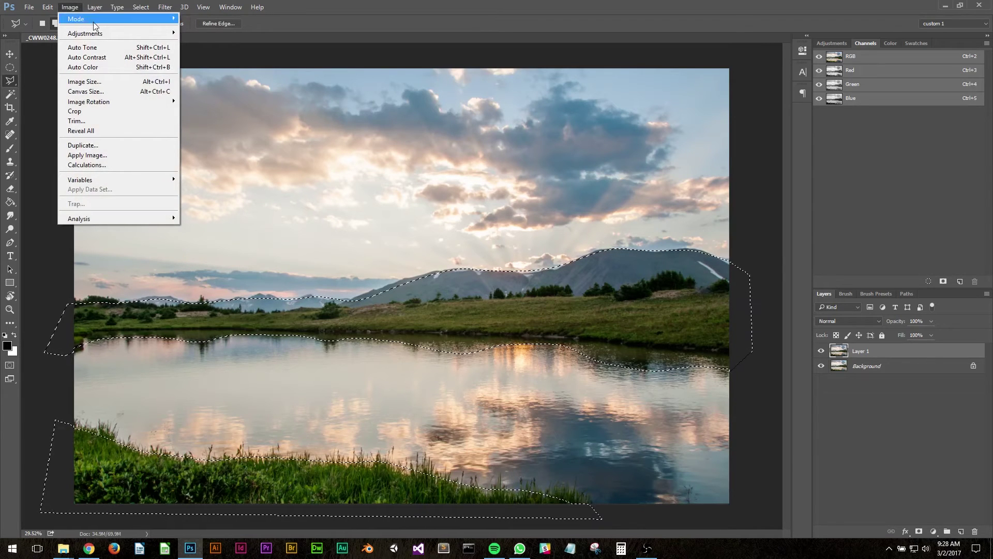
mouse_move(110, 32)
click(200, 51)
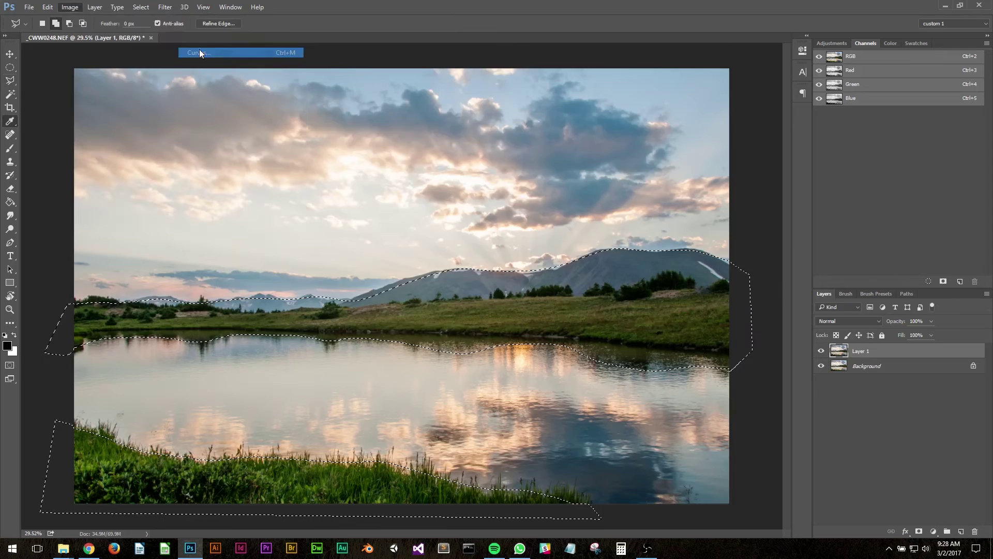
drag(460, 106, 654, 61)
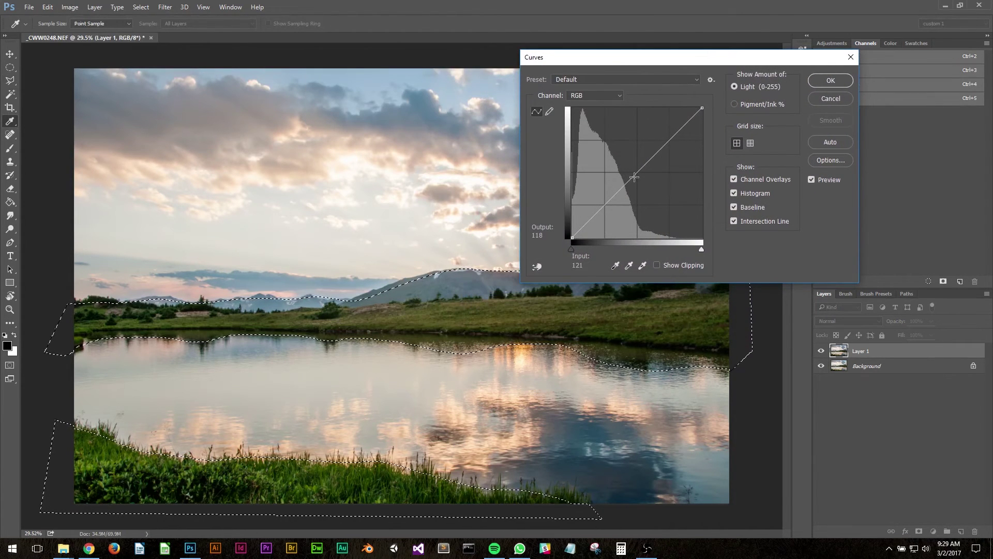
drag(634, 177, 620, 181)
drag(695, 64, 794, 62)
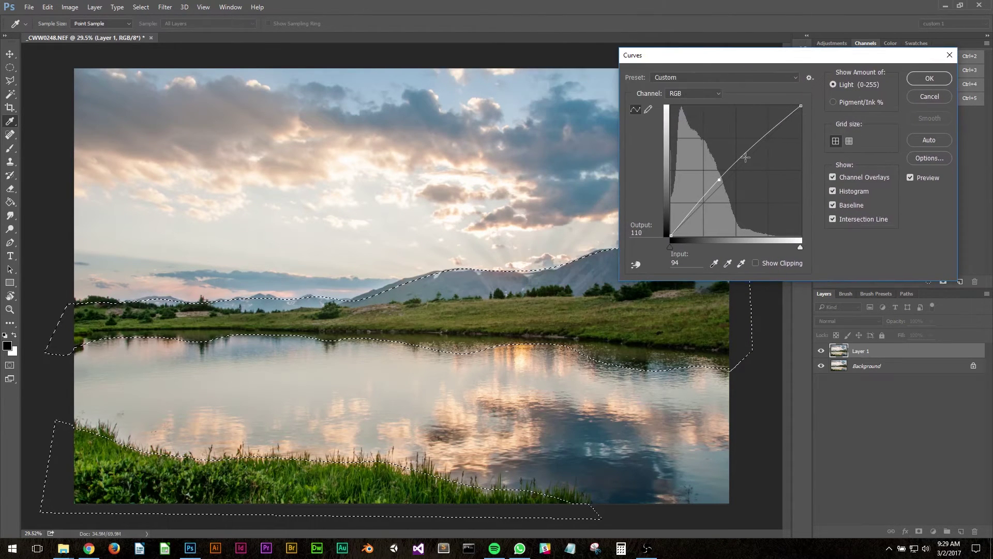
drag(719, 179, 715, 179)
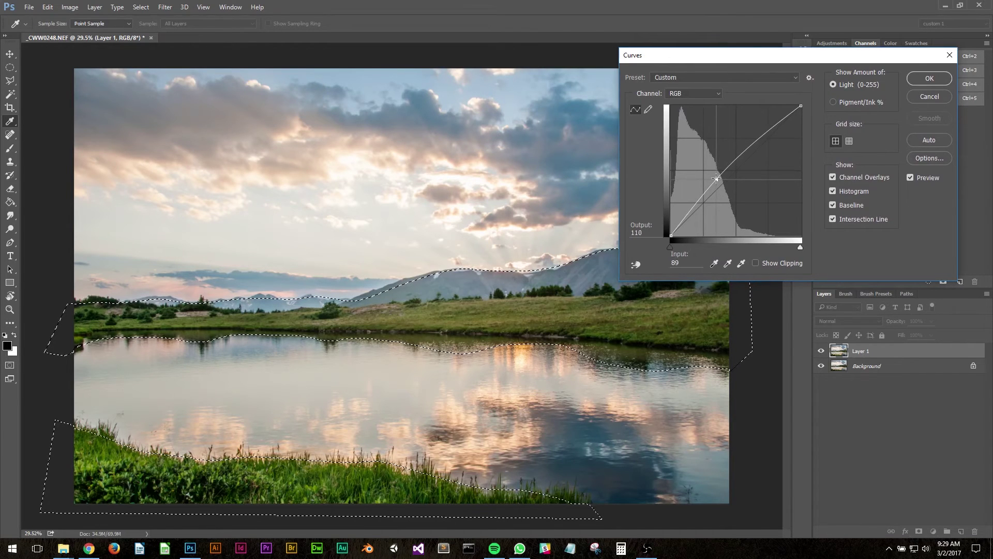
drag(678, 228, 675, 231)
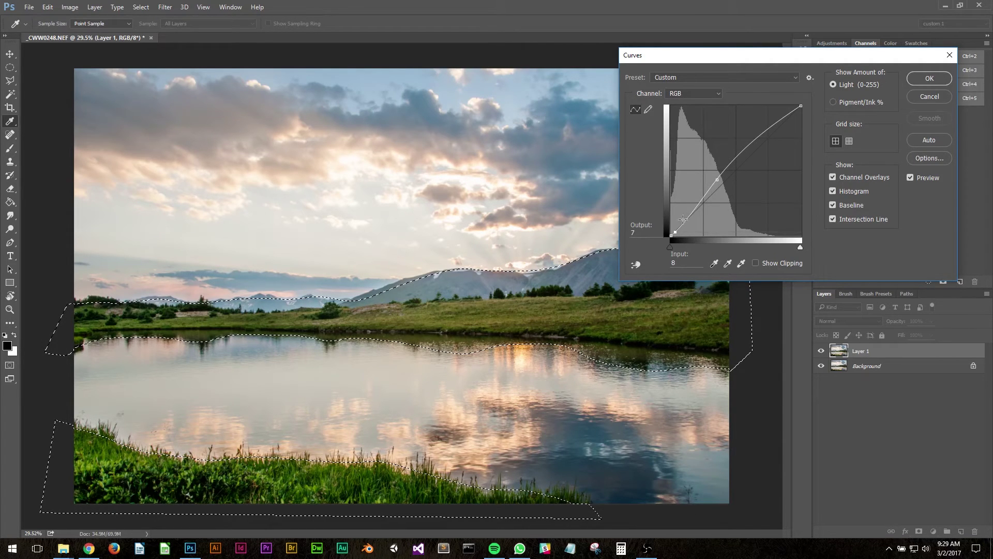
drag(719, 181, 709, 187)
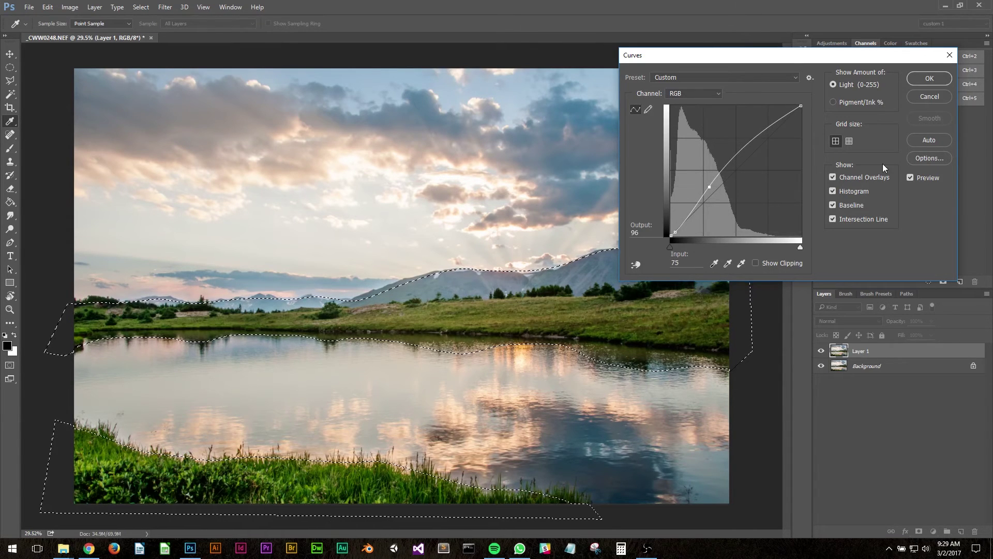
Step: Compare with Preview on and off, settling the midtone point near input 75, output 93
click(914, 175)
click(914, 175)
click(914, 175)
click(912, 177)
click(913, 177)
click(913, 177)
drag(709, 186, 709, 188)
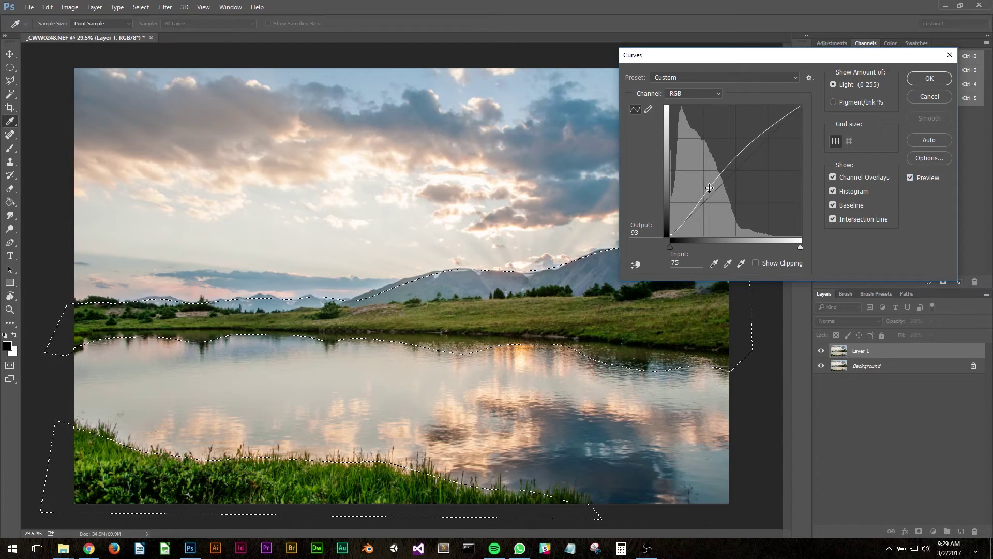
click(920, 176)
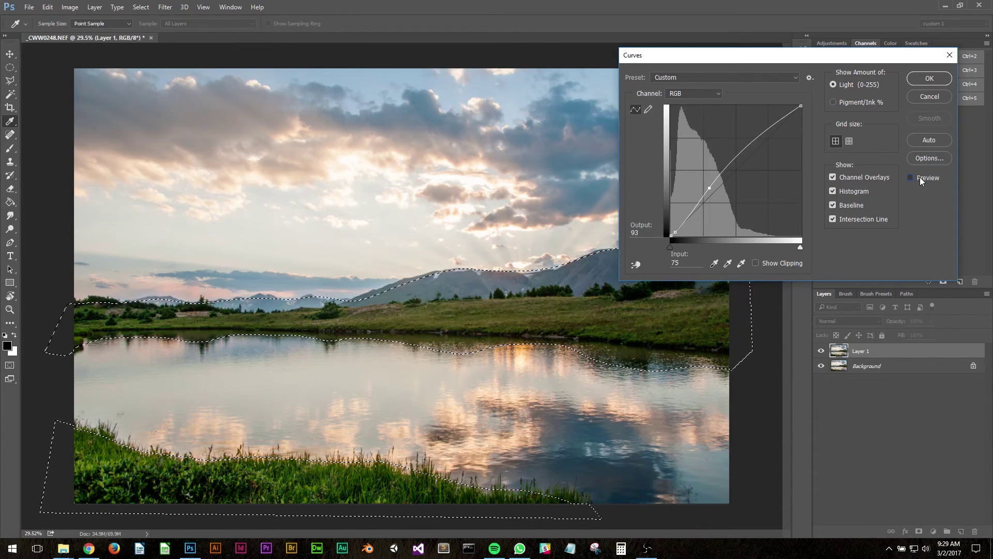
click(919, 177)
click(920, 177)
click(919, 176)
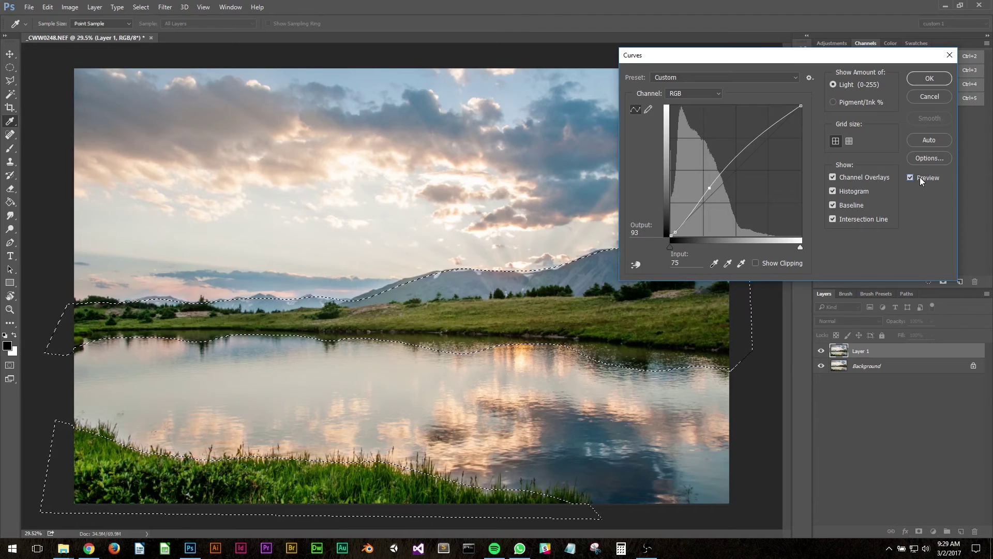
click(920, 177)
click(919, 176)
Step: Apply the Curves adjustment, deselect, and return to the Polygonal Lasso tool
key(Return)
key(l)
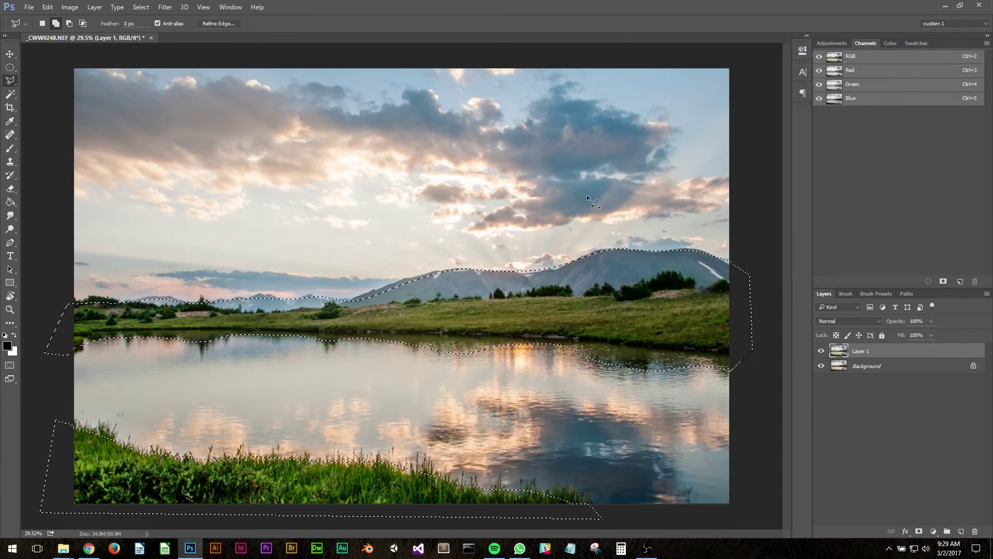
key(ctrl+d)
key(z)
mouse_move(532, 302)
mouse_down()
mouse_move(404, 310)
mouse_move(504, 320)
mouse_up()
key(l)
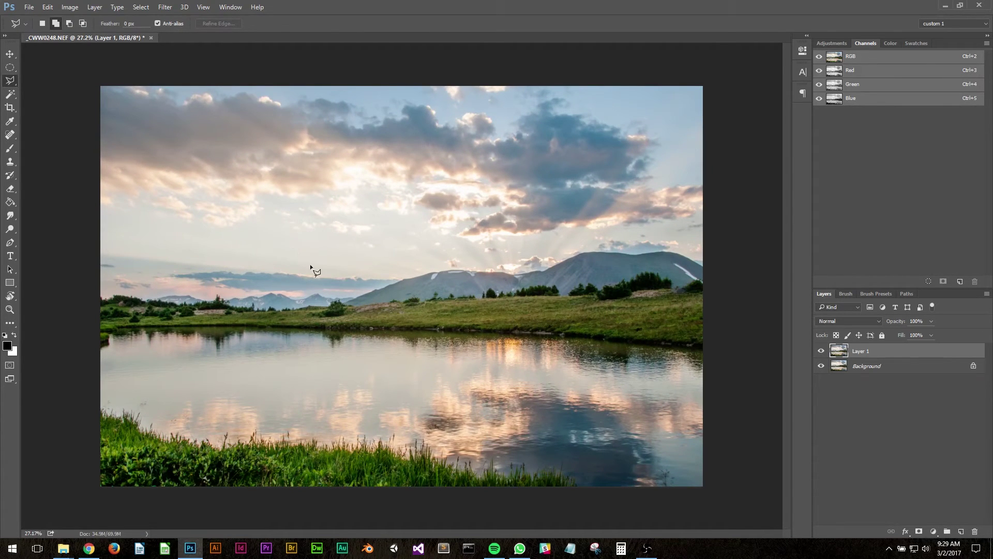
Step: Outline the sky above the mountain ridge as a closed lasso selection
click(77, 64)
click(85, 287)
click(448, 255)
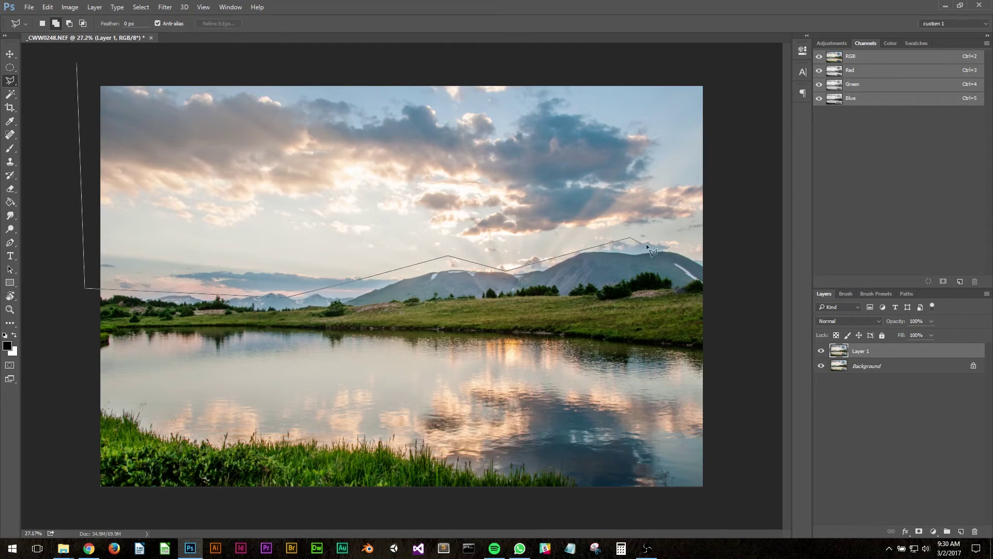
click(715, 262)
click(734, 99)
click(716, 72)
double_click(121, 69)
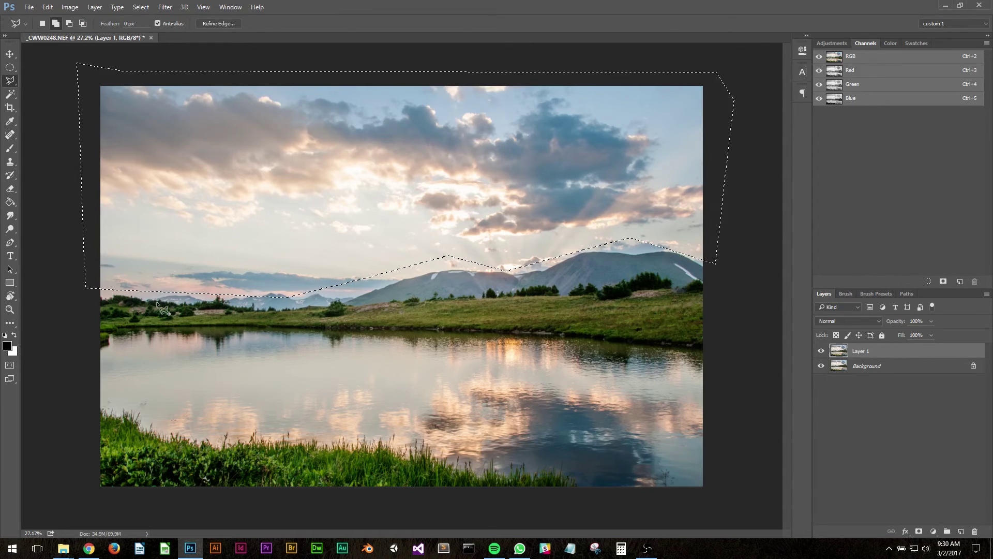
Step: Add the lake water between far shoreline and near grass line to the selection
click(101, 352)
click(129, 337)
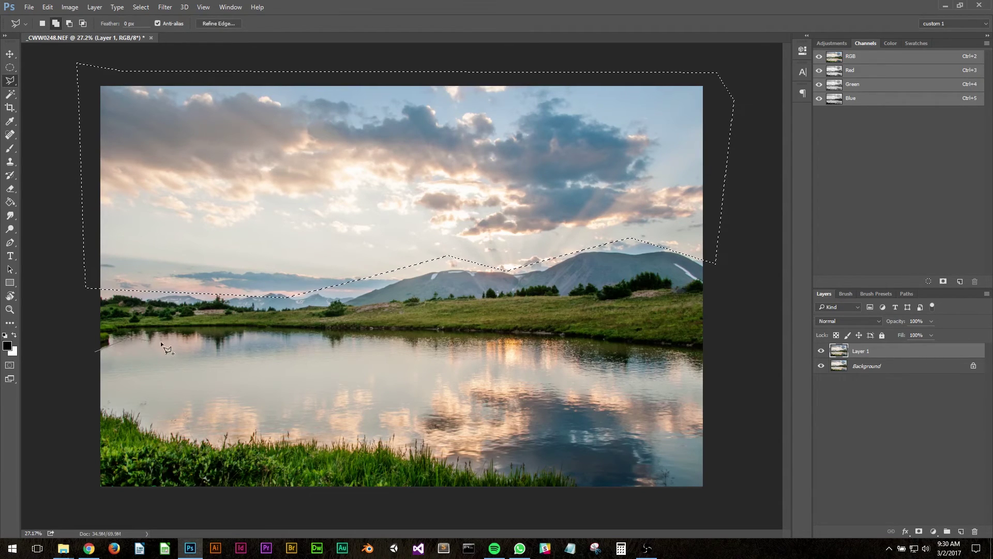
click(196, 338)
click(242, 337)
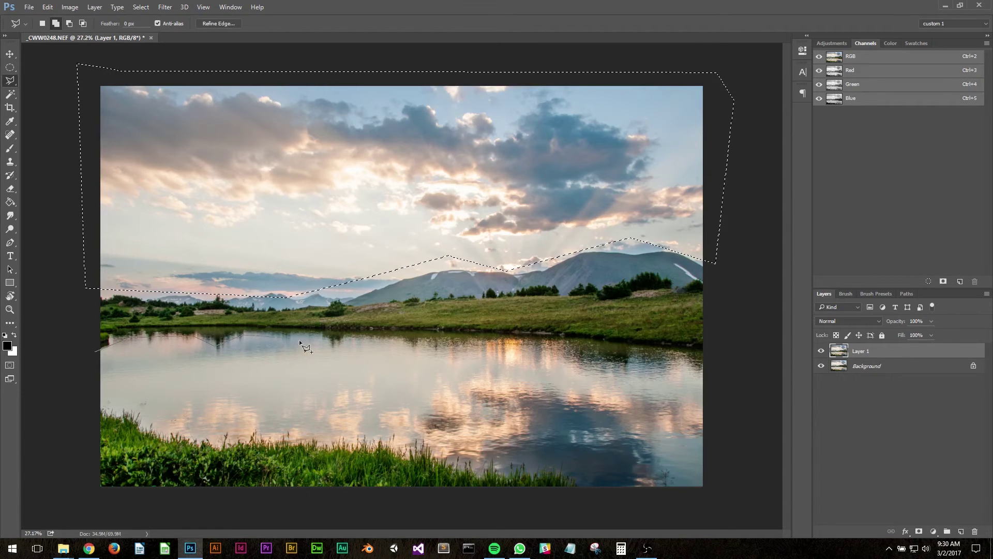
click(334, 337)
click(407, 343)
click(670, 365)
click(722, 376)
click(735, 457)
click(730, 496)
click(596, 496)
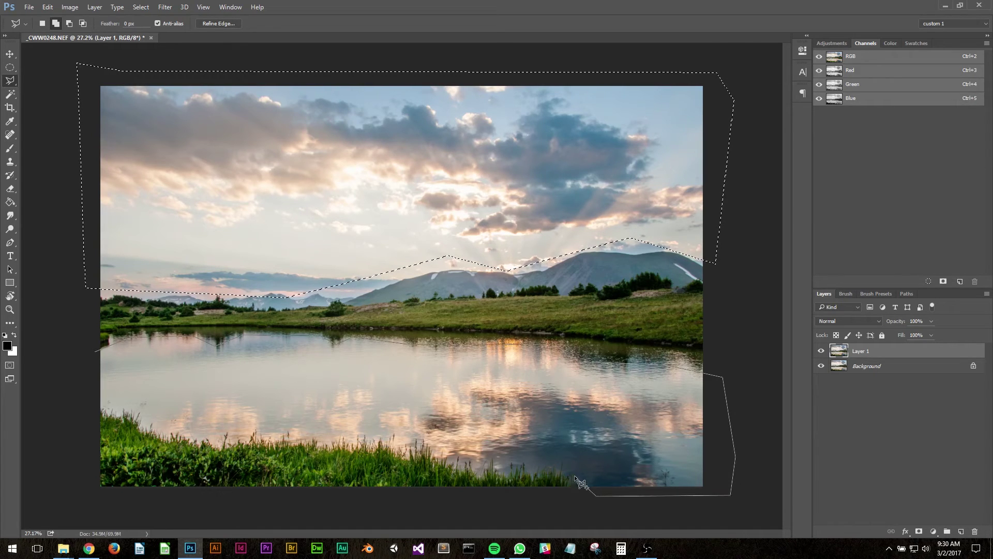
click(455, 462)
click(408, 449)
click(380, 442)
click(209, 441)
double_click(143, 427)
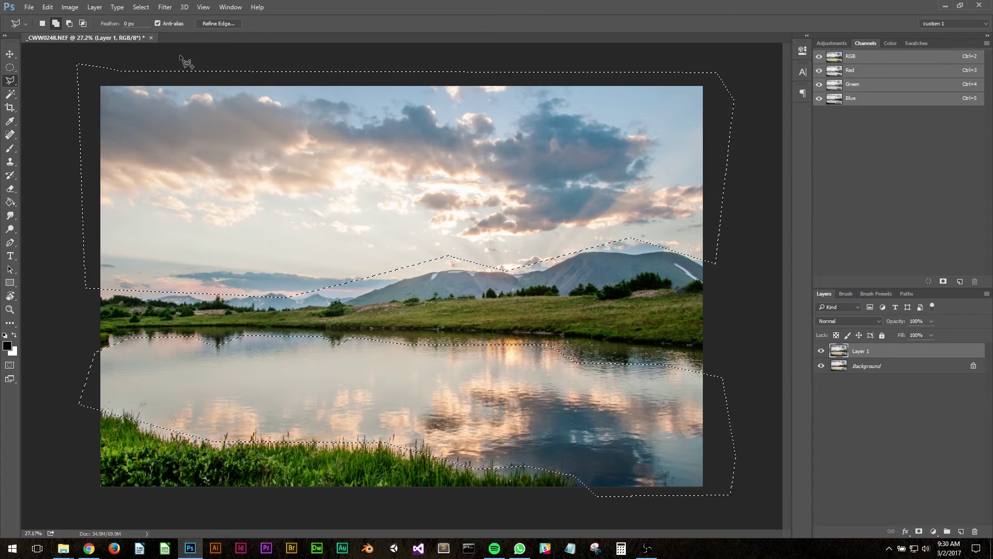
Step: In Refine Edge, set the Feather to about 72.5 px
click(203, 24)
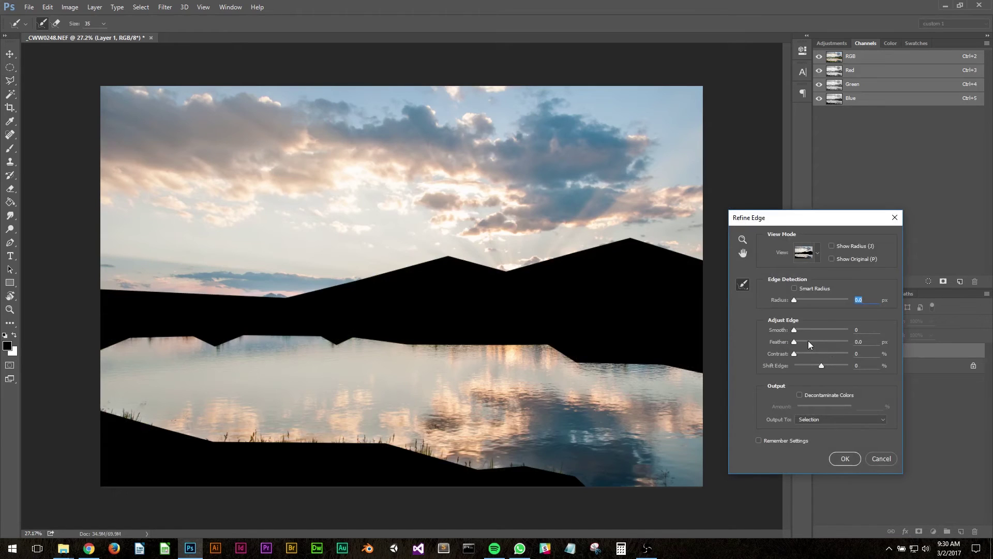
drag(808, 341, 827, 342)
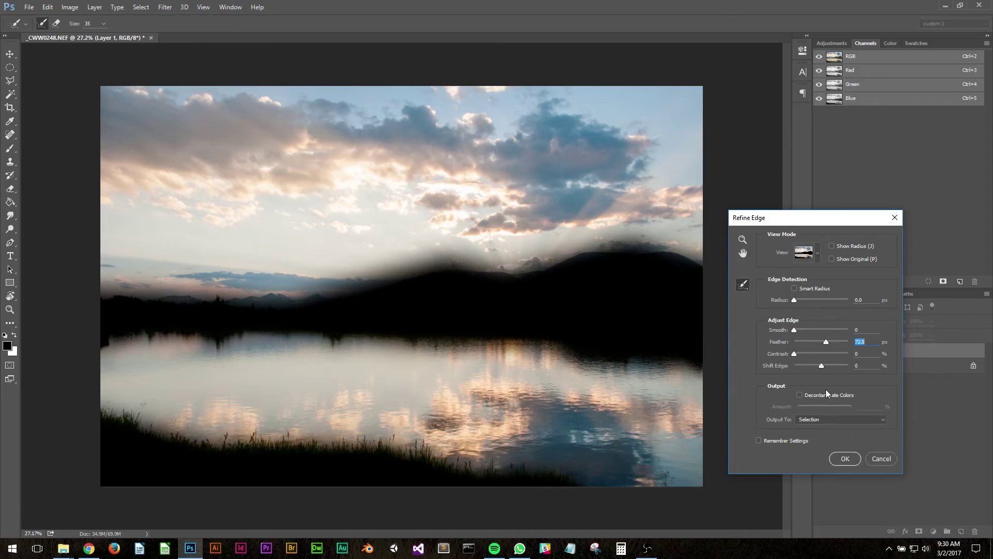
Step: Confirm the 72.5 px feather and go to Image > Adjustments for Color Balance
click(842, 460)
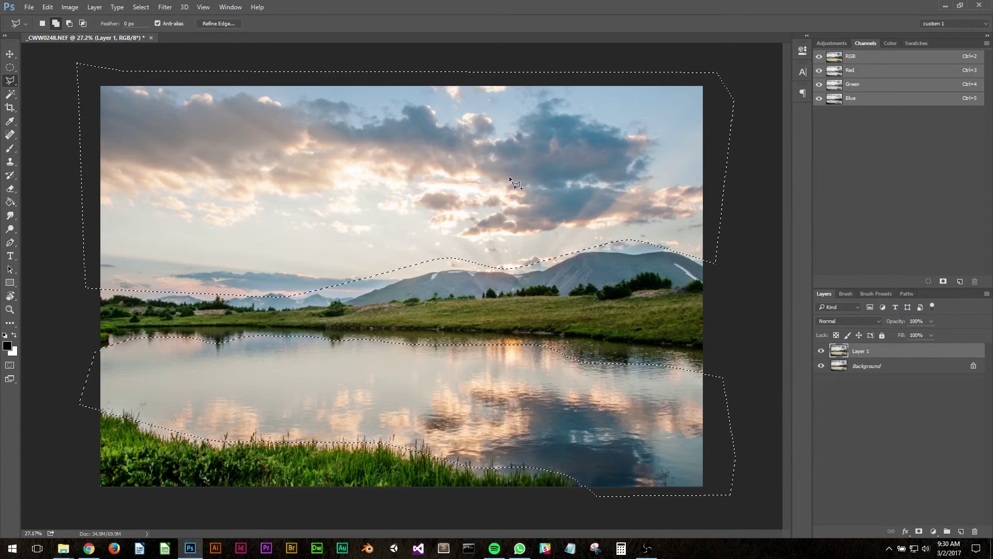
click(70, 6)
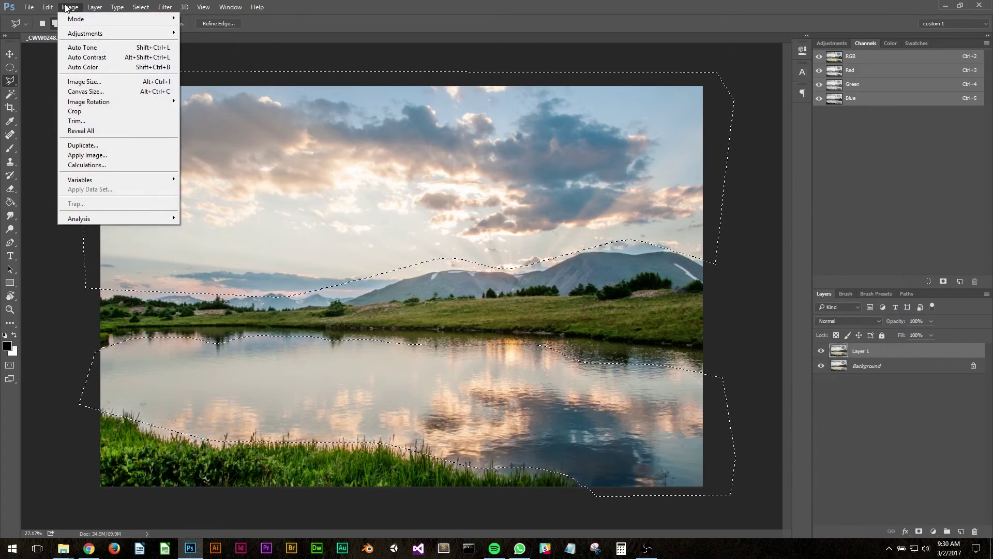
mouse_move(95, 35)
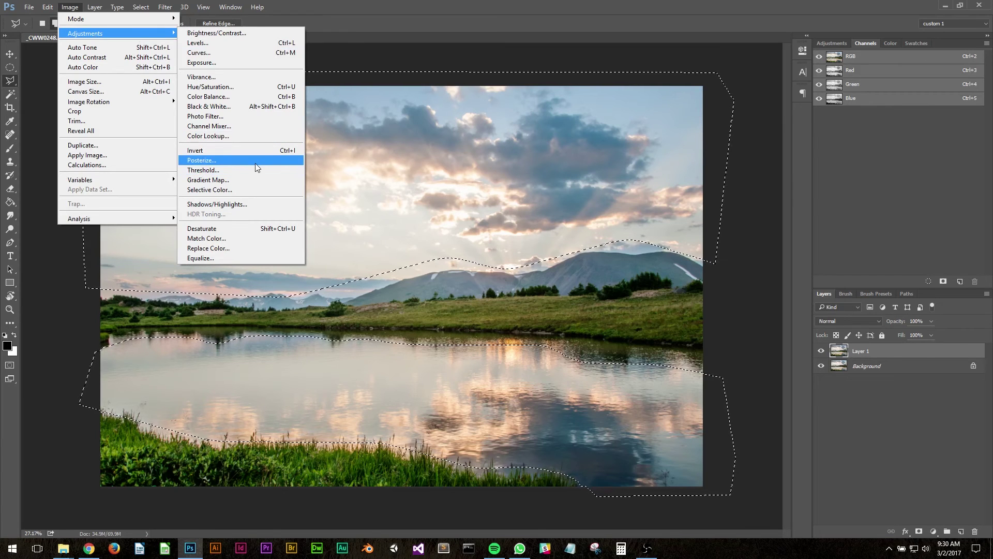
Step: Open Color Balance and shift the midtones slightly toward yellow, checking with Preview
click(210, 97)
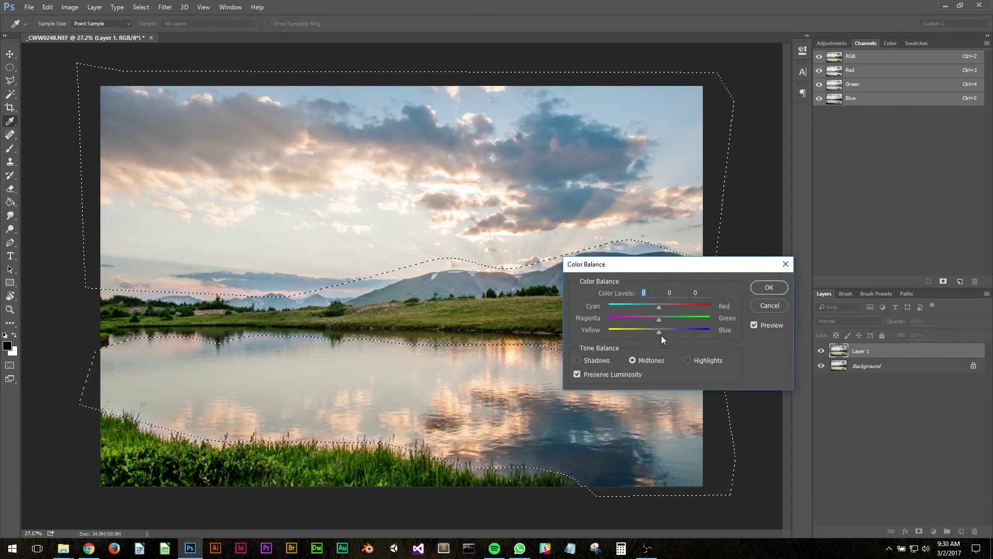
drag(659, 331, 664, 310)
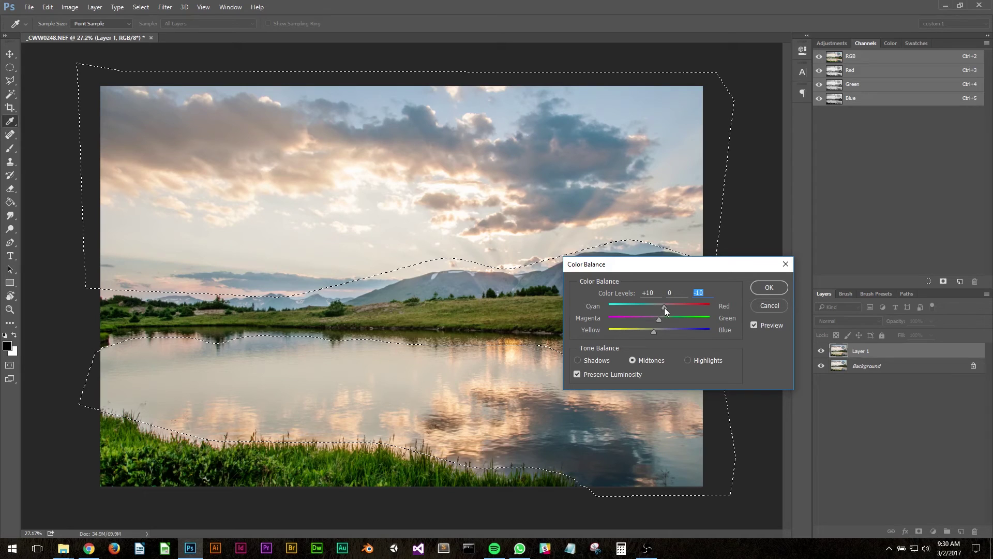
drag(680, 271, 724, 289)
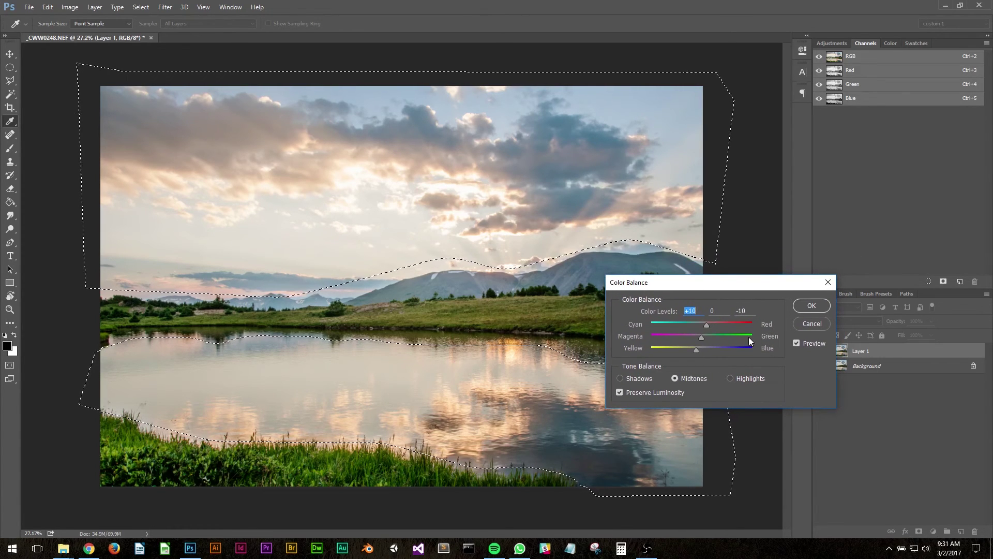
click(803, 345)
click(803, 346)
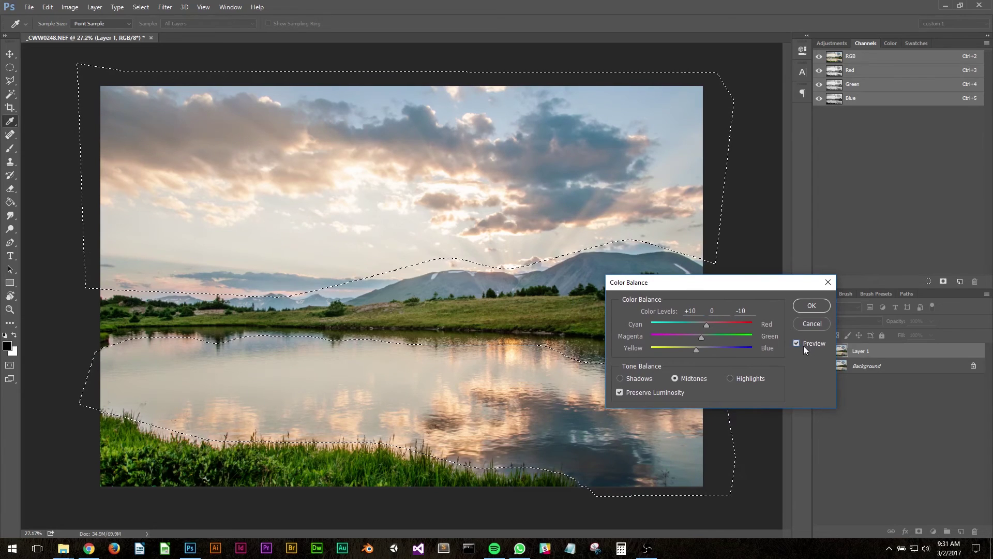
Step: Push Cyan–Red to about +31 and settle Yellow–Blue at -11, comparing via Preview
mouse_move(707, 326)
mouse_down()
mouse_move(781, 323)
mouse_move(715, 330)
mouse_move(691, 351)
mouse_move(718, 324)
mouse_up()
click(805, 342)
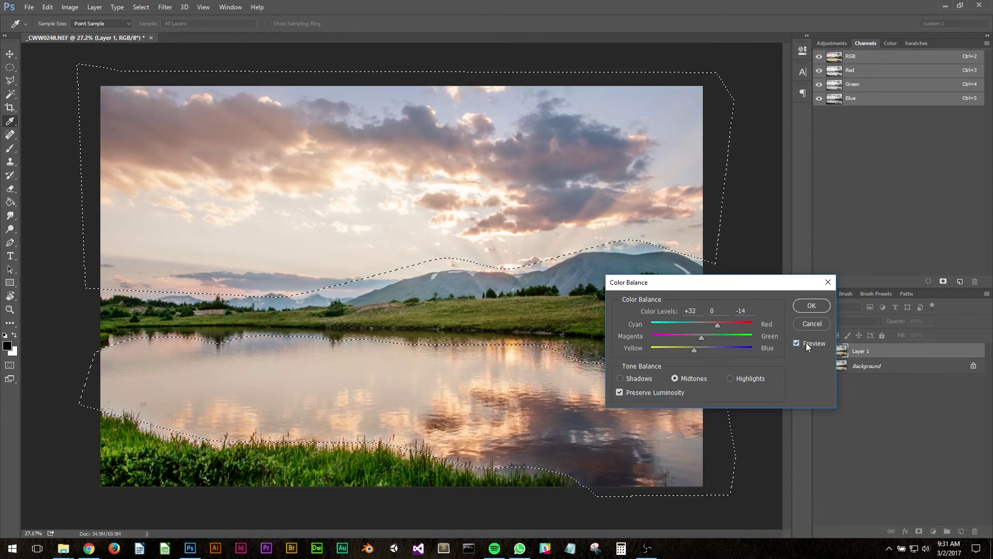
click(805, 343)
click(805, 342)
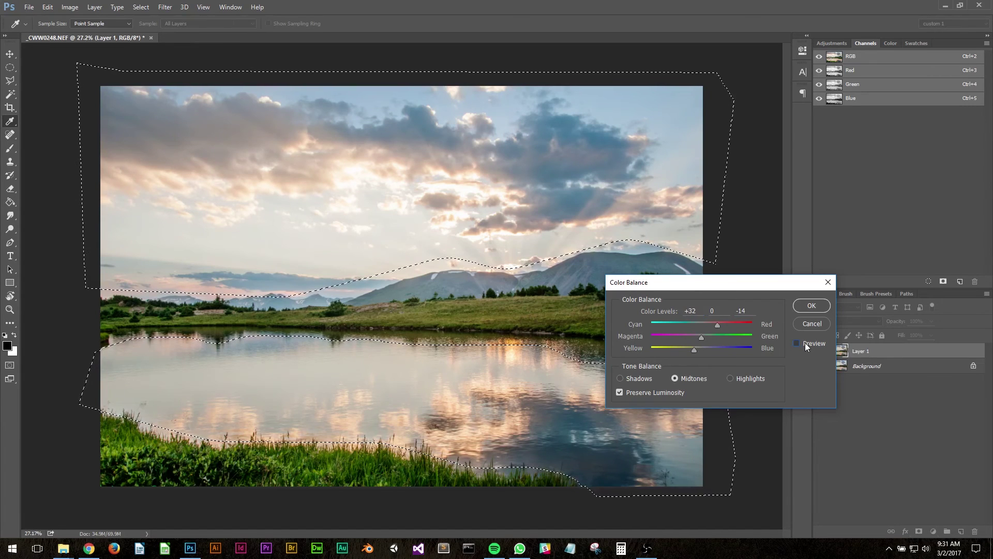
click(805, 342)
click(805, 342)
click(805, 343)
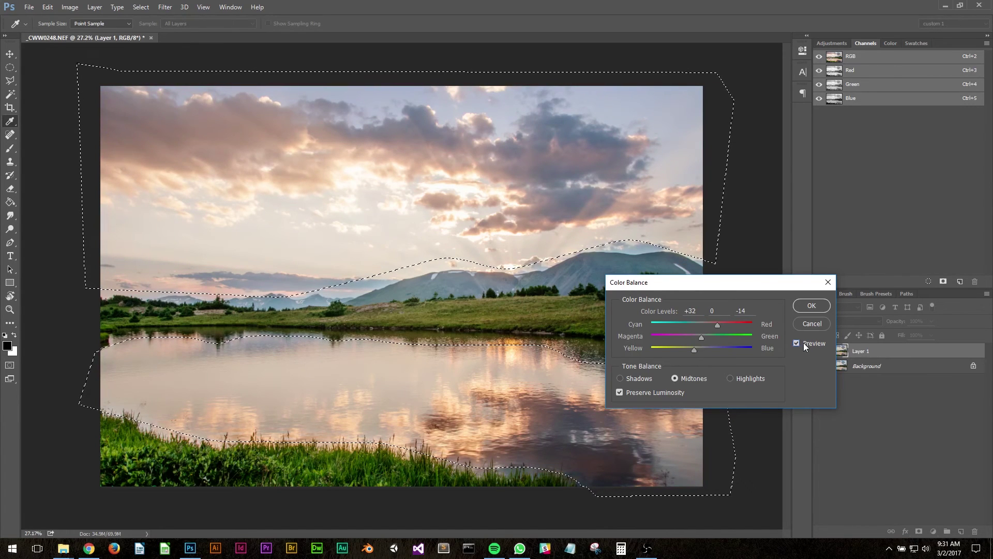
drag(718, 326, 720, 327)
click(720, 328)
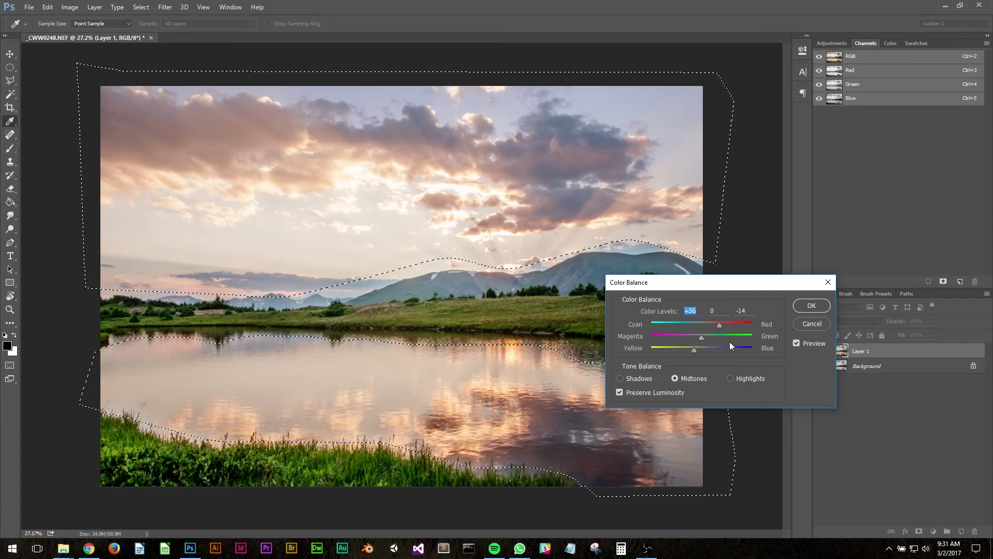
click(805, 342)
click(804, 342)
drag(694, 349, 716, 324)
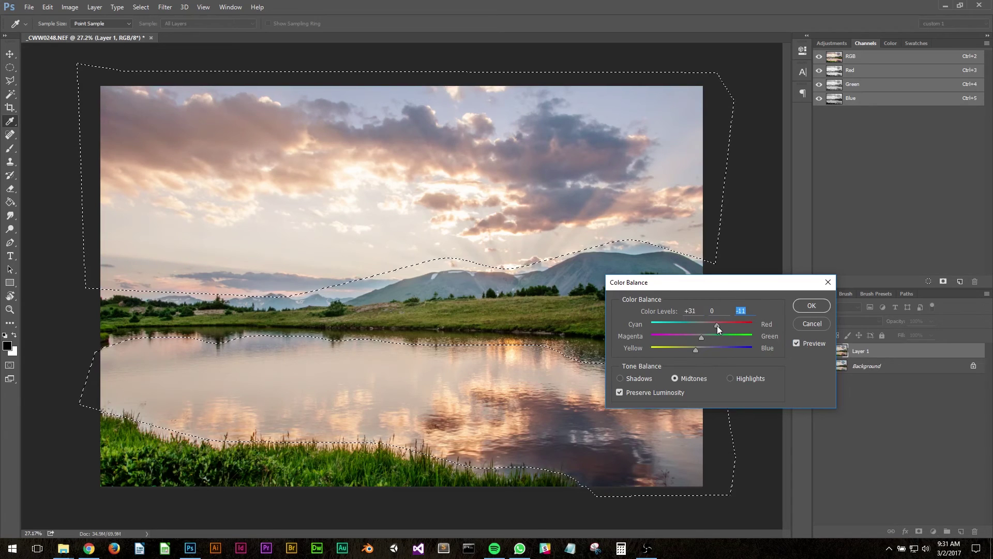
Step: Accept the Color Balance warming, deselect, and zoom out and back in on the photo
click(816, 306)
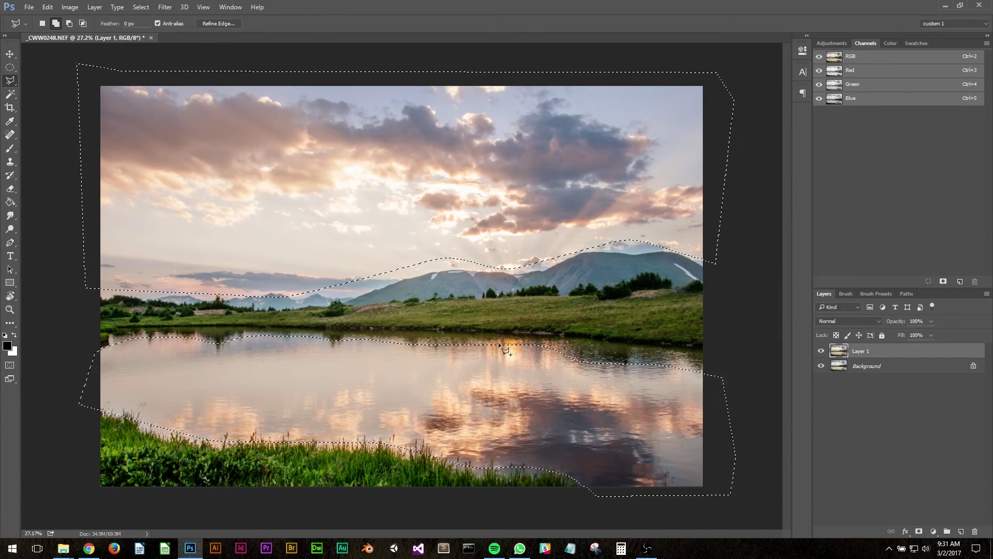
key(ctrl+d)
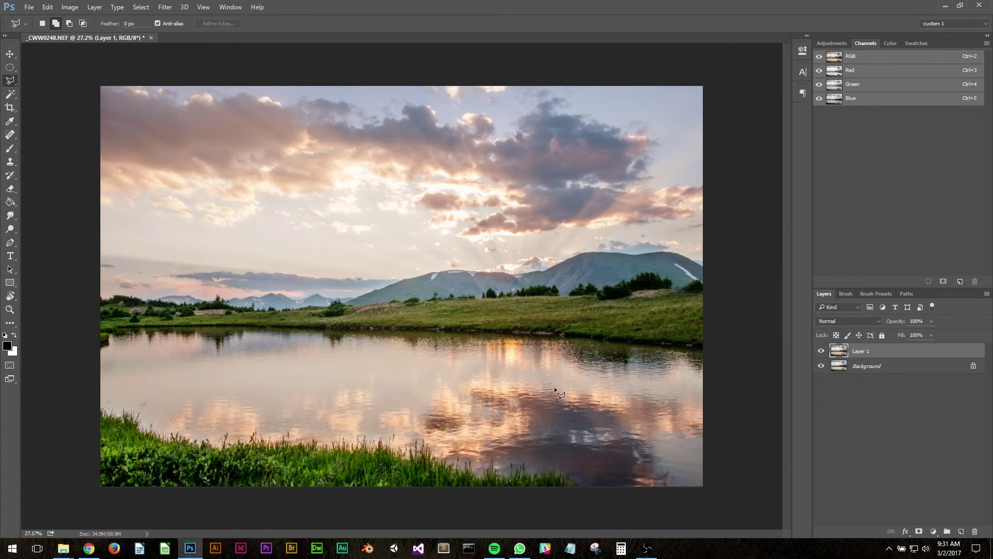
key(z)
drag(490, 396, 451, 399)
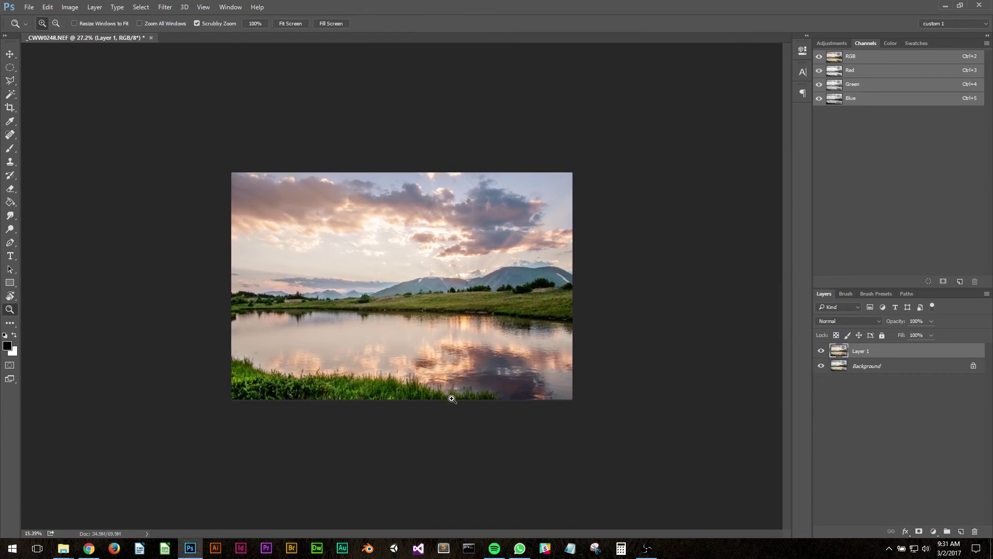
drag(430, 358, 455, 367)
key(v)
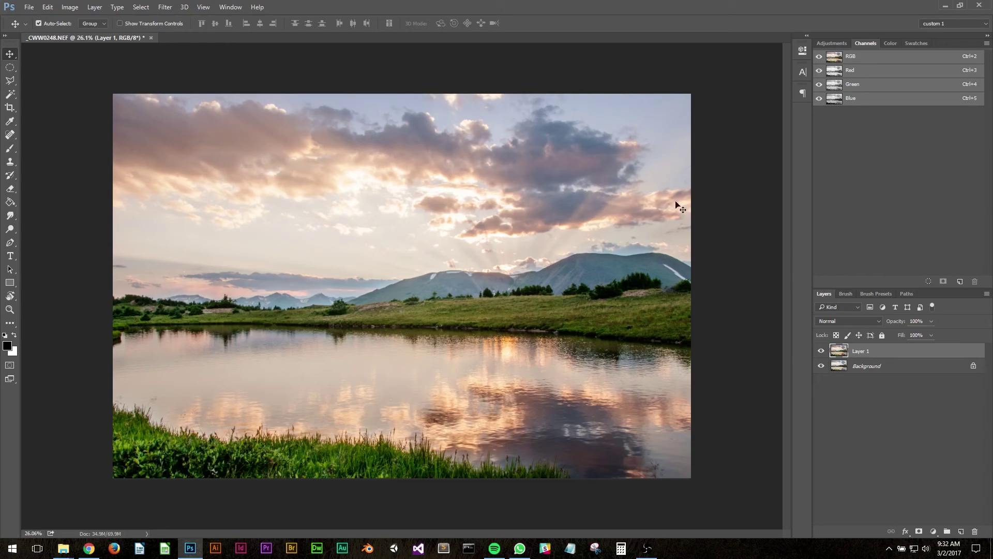
Step: Add Layer 2 and draw an elliptical marquee from the photo's top-left to bottom-right corner
click(960, 531)
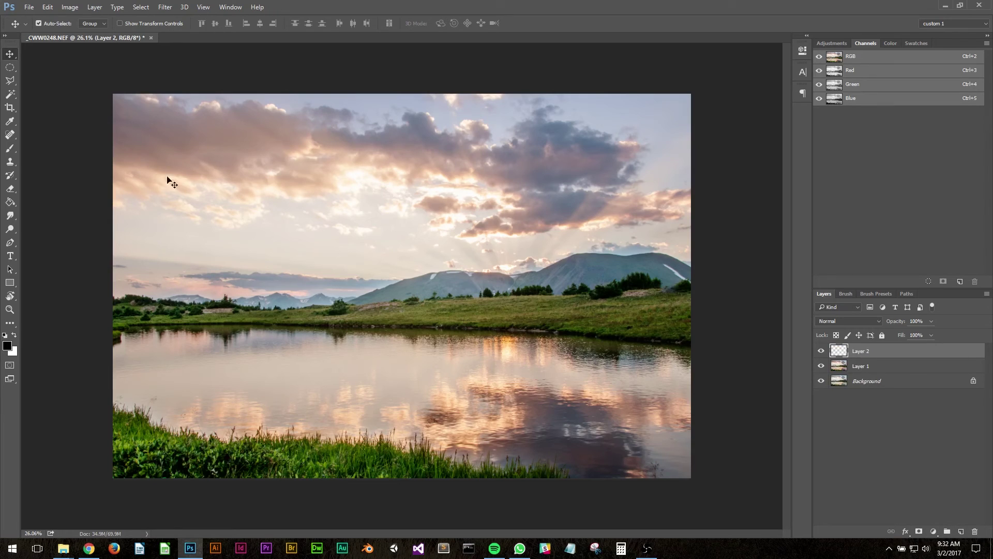
click(10, 72)
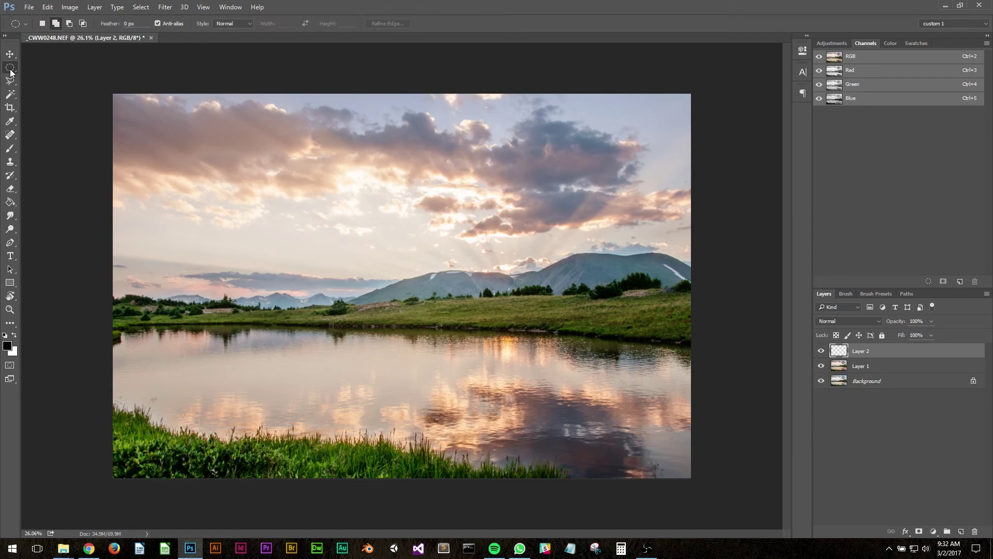
right_click(10, 71)
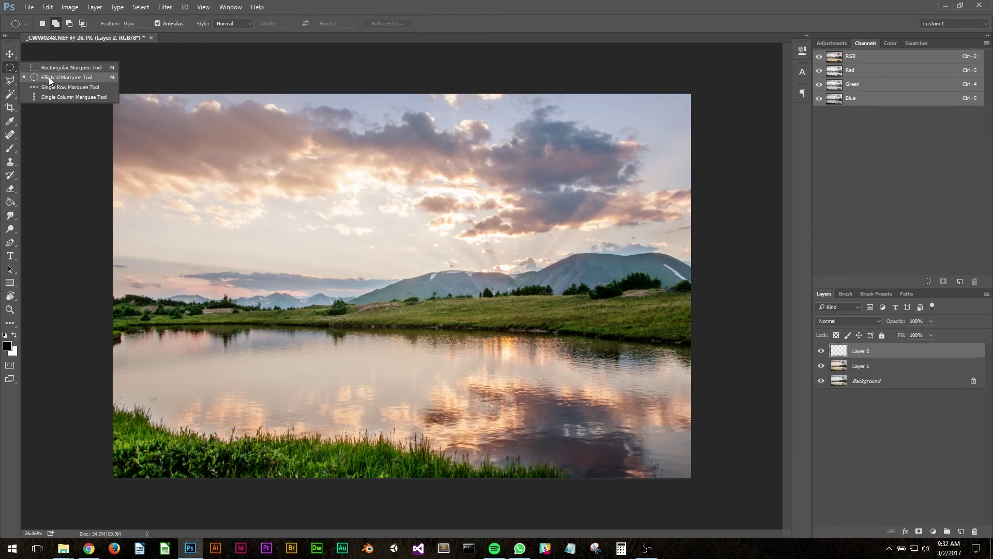
click(328, 5)
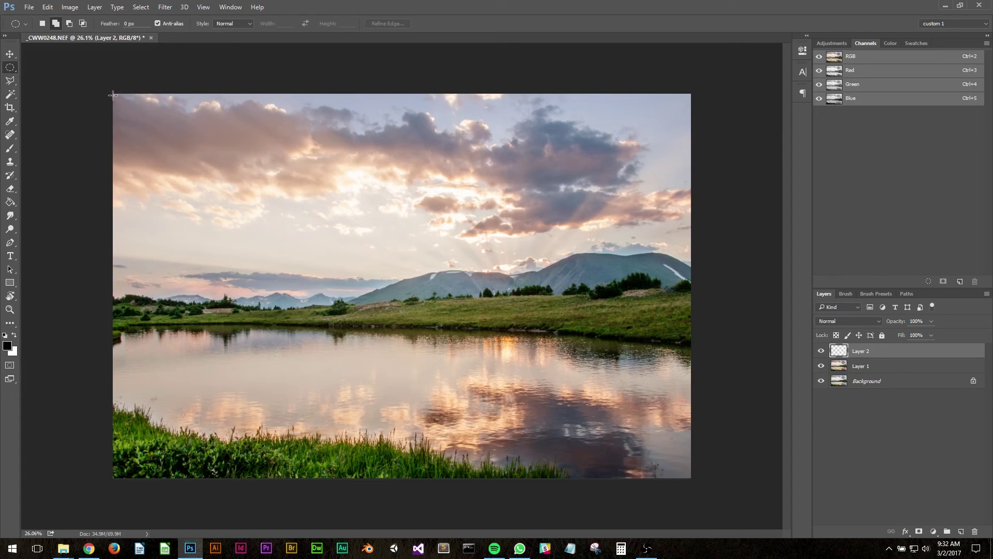
drag(113, 95, 691, 477)
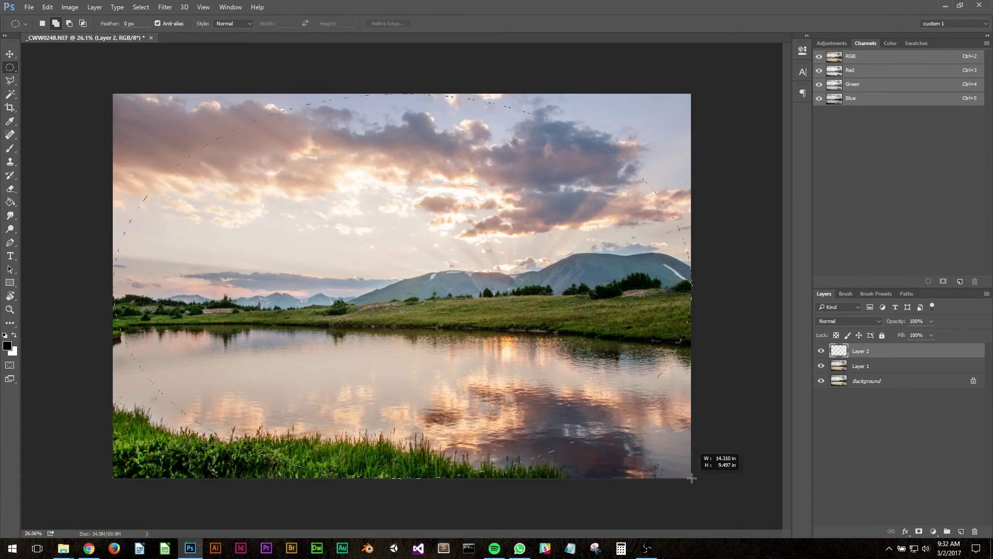
drag(692, 478, 692, 478)
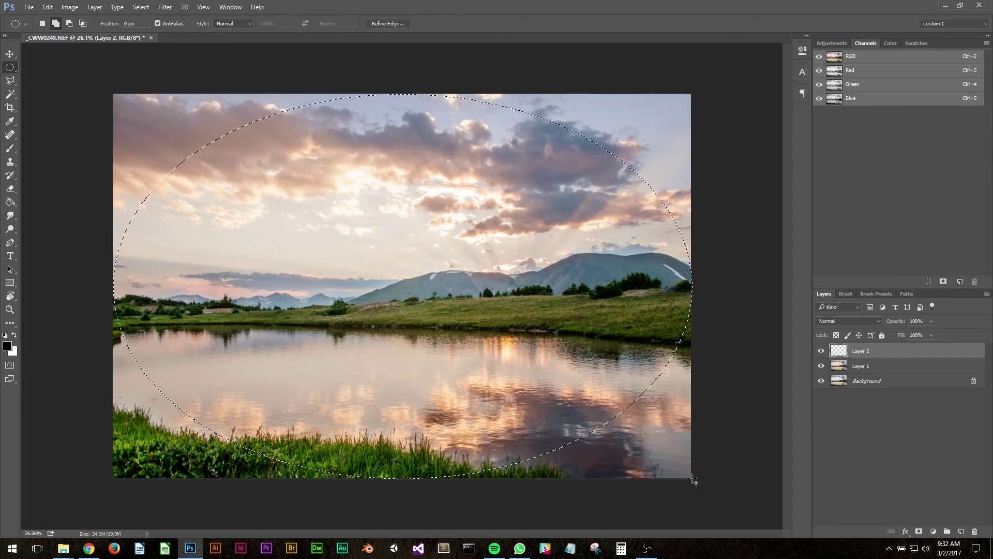
Step: In Refine Edge, feather the oval by 492.1 px and shift its edge to +26%
click(395, 25)
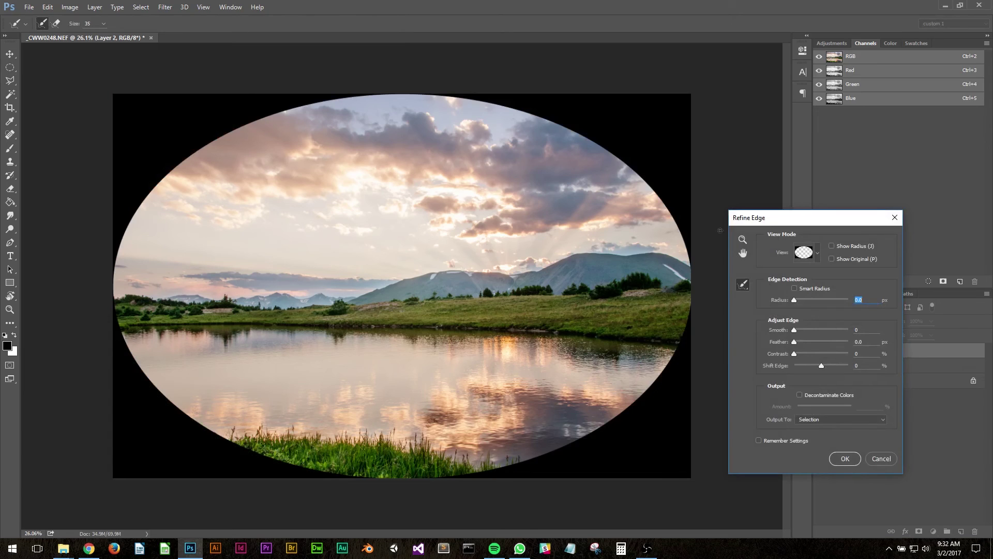
drag(814, 341, 842, 341)
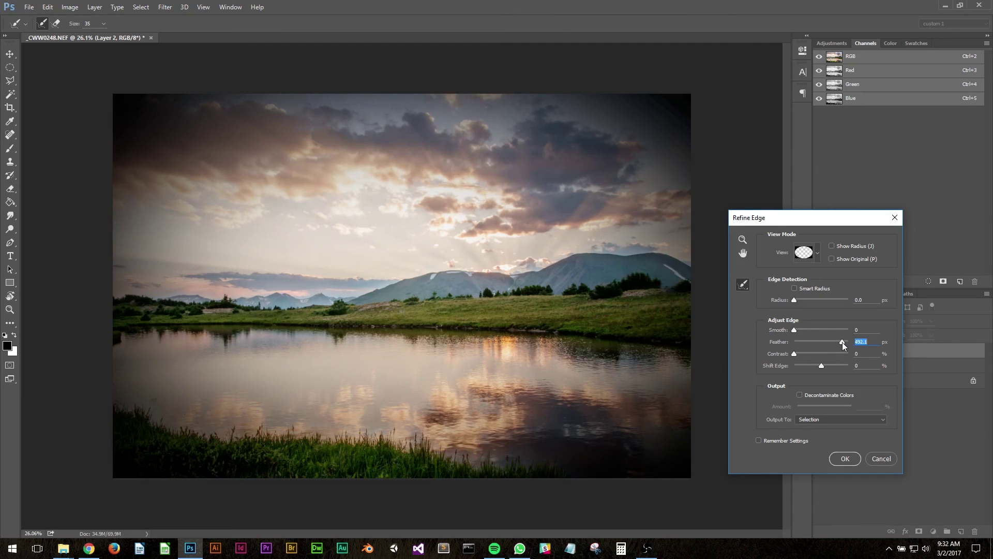
click(826, 364)
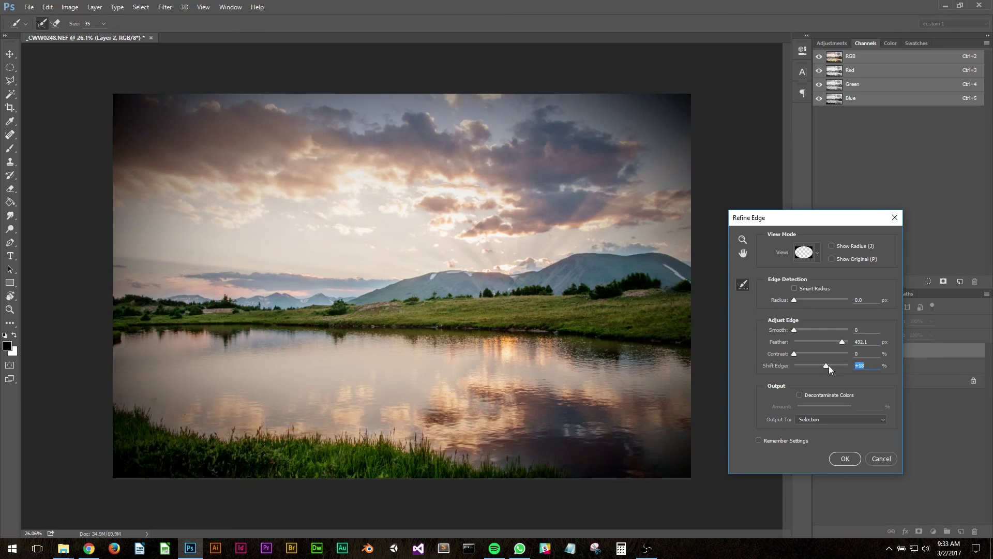
key(Up)
key(Up)
key(Up)
key(Up)
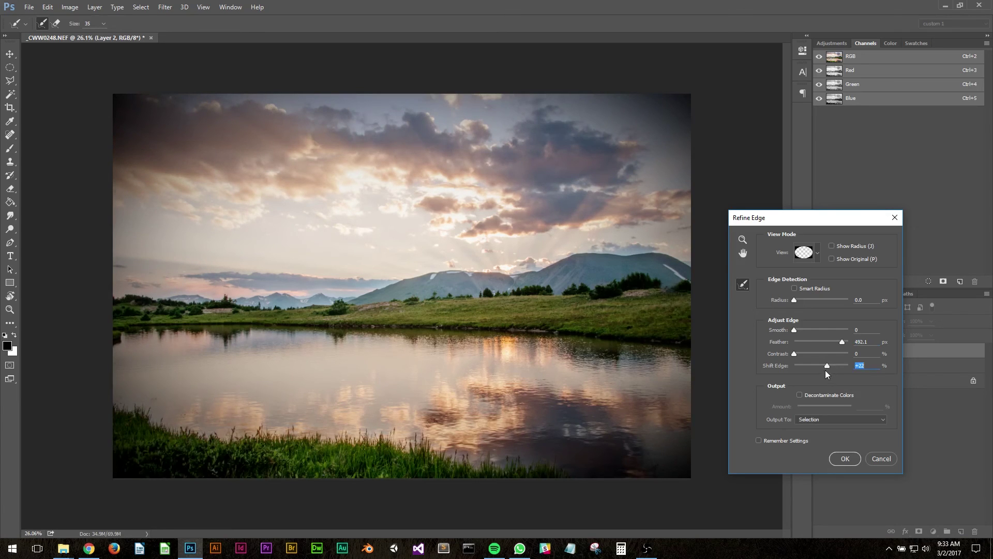
key(Up)
key(Up)
key(Up)
key(Up)
Step: Apply the refinement, invert the selection, fill the outer corners black on Layer 2, then deselect
click(845, 458)
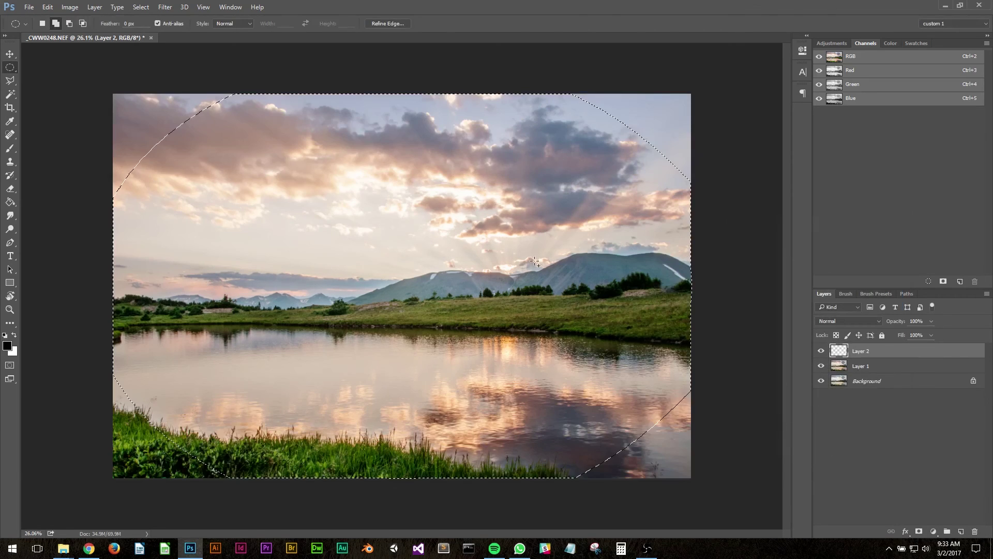
click(142, 10)
click(153, 48)
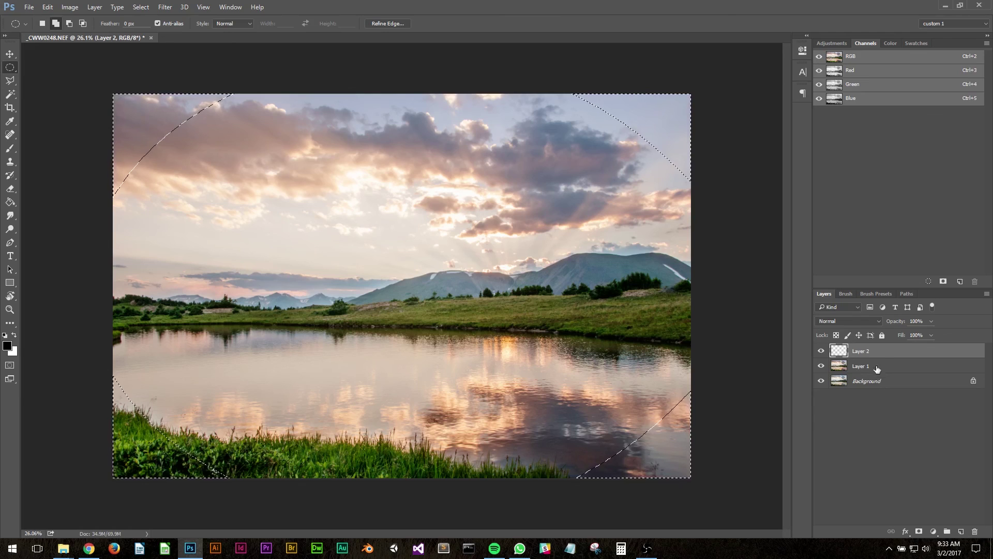
click(10, 204)
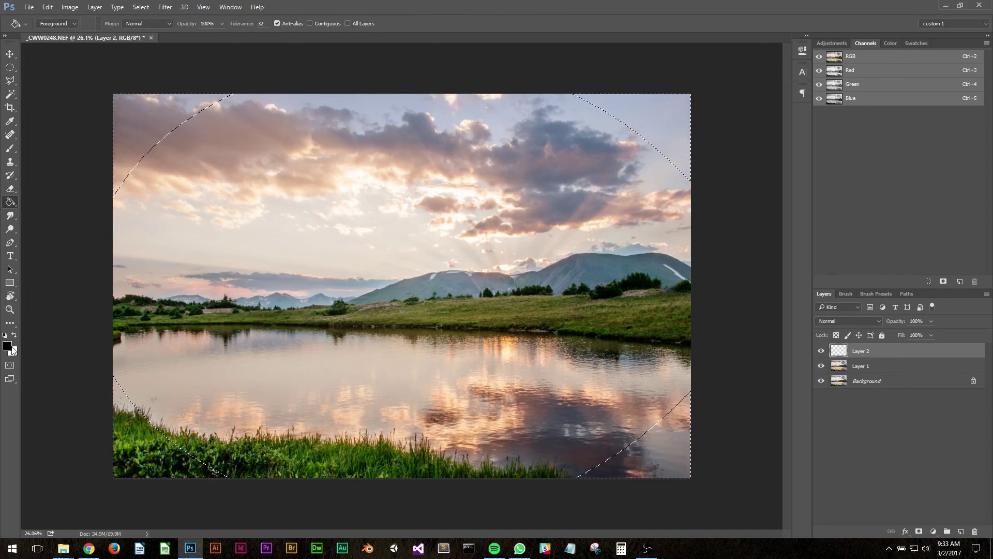
click(149, 118)
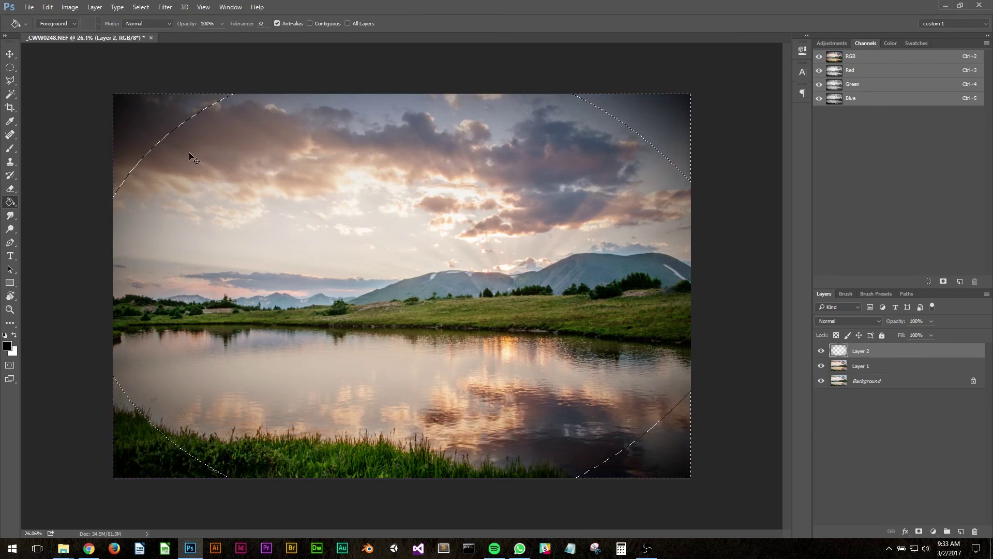
key(ctrl+d)
key(v)
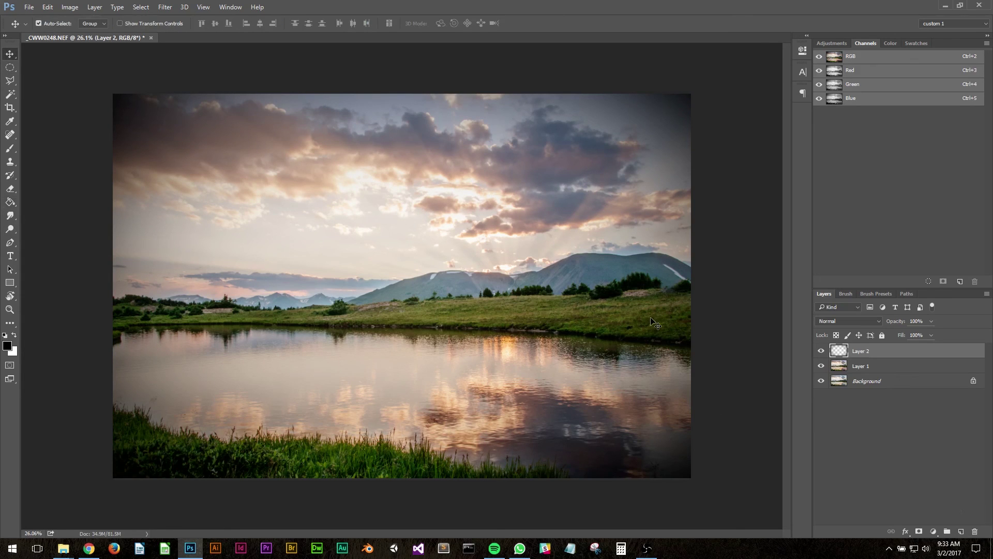
Step: Set Layer 2's blend mode to Soft Light after trying Overlay
drag(899, 321, 884, 321)
click(845, 325)
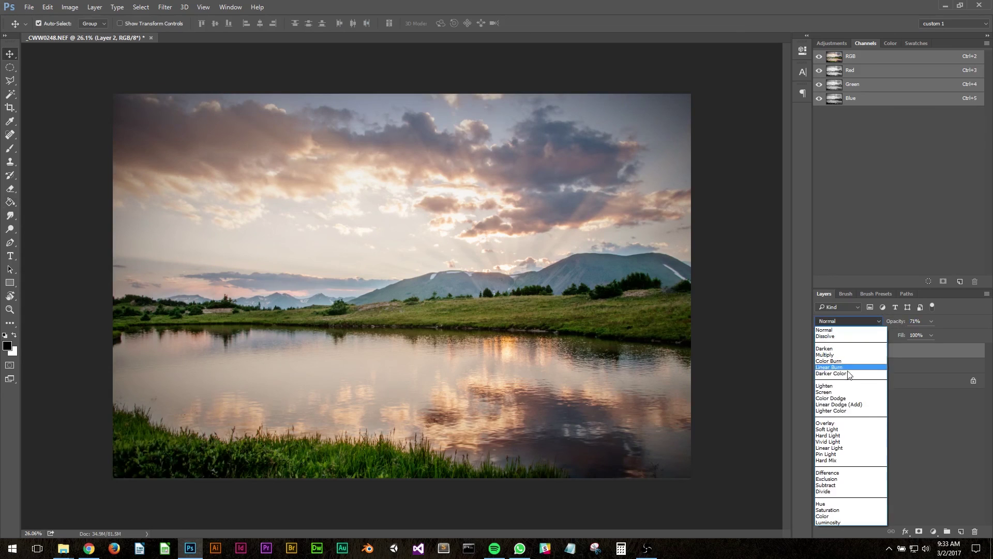
click(834, 424)
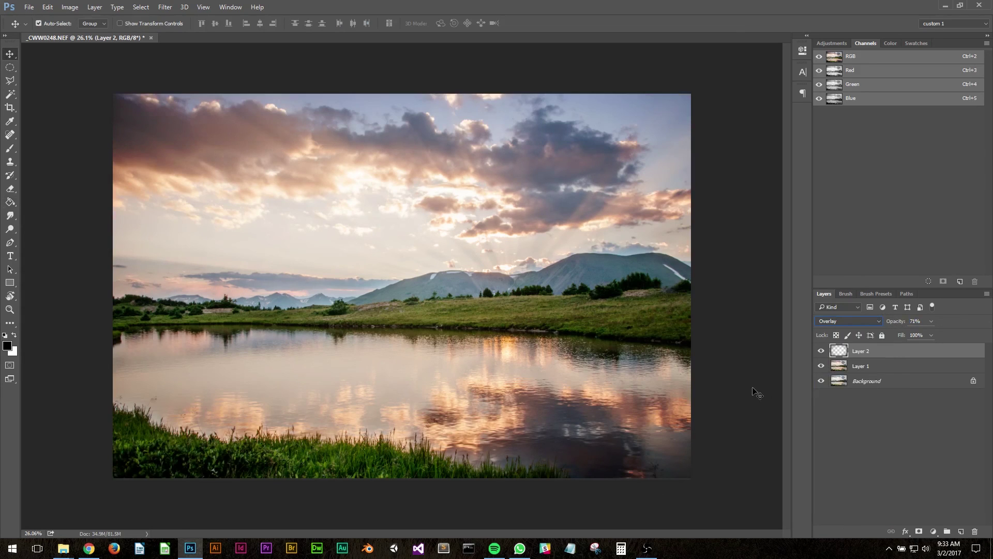
click(846, 320)
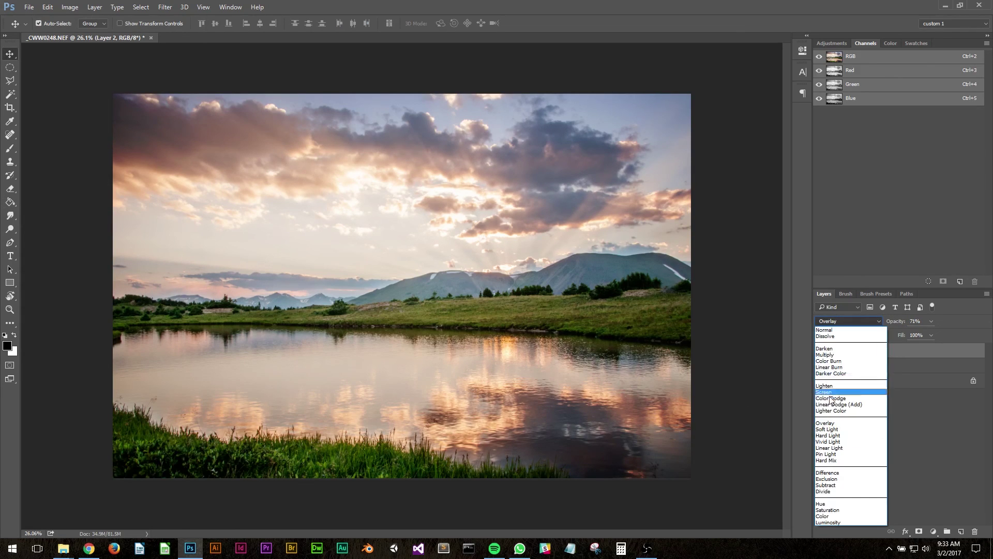
click(830, 429)
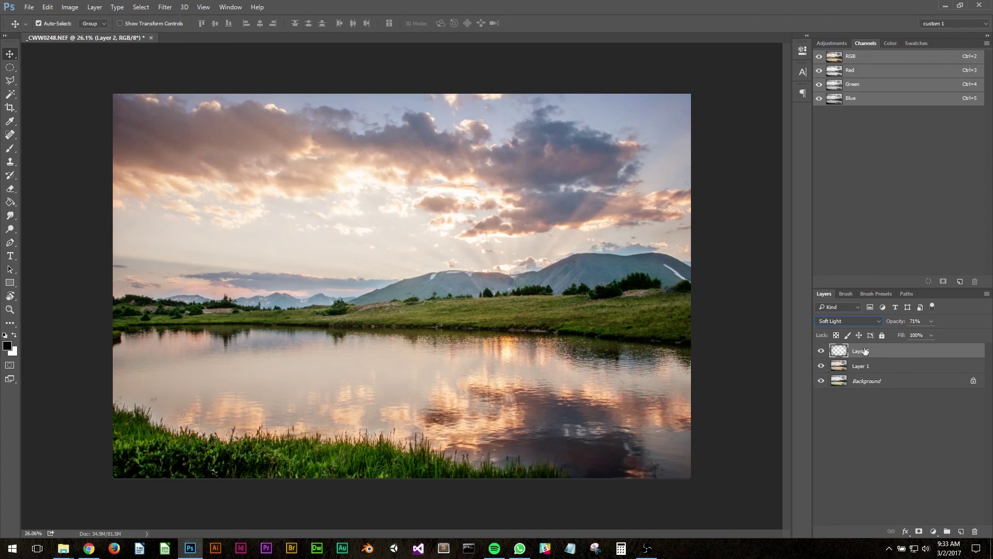
drag(895, 322, 904, 322)
Step: Lower Layer 2's opacity to 60%, toggling its visibility to compare the vignette
click(821, 353)
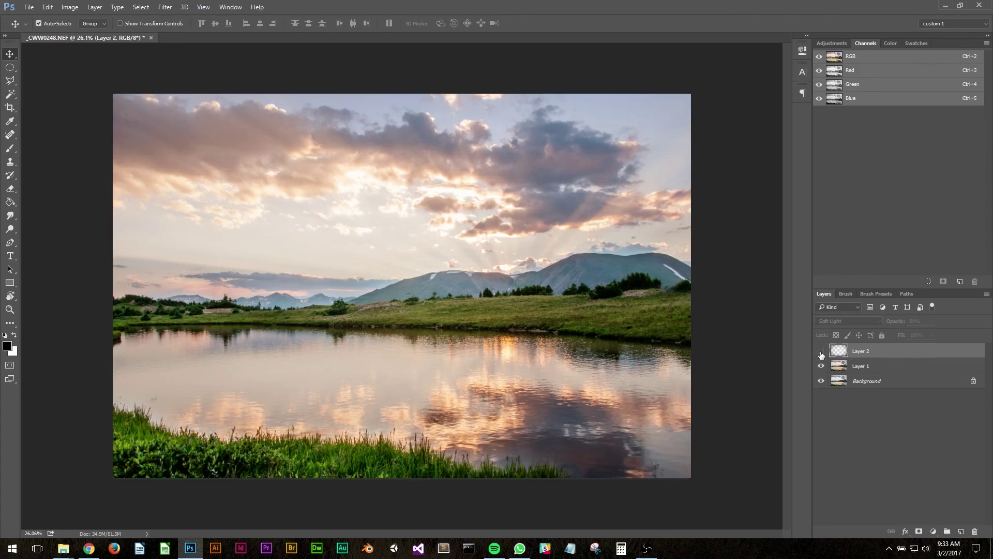
click(820, 353)
click(821, 353)
click(821, 353)
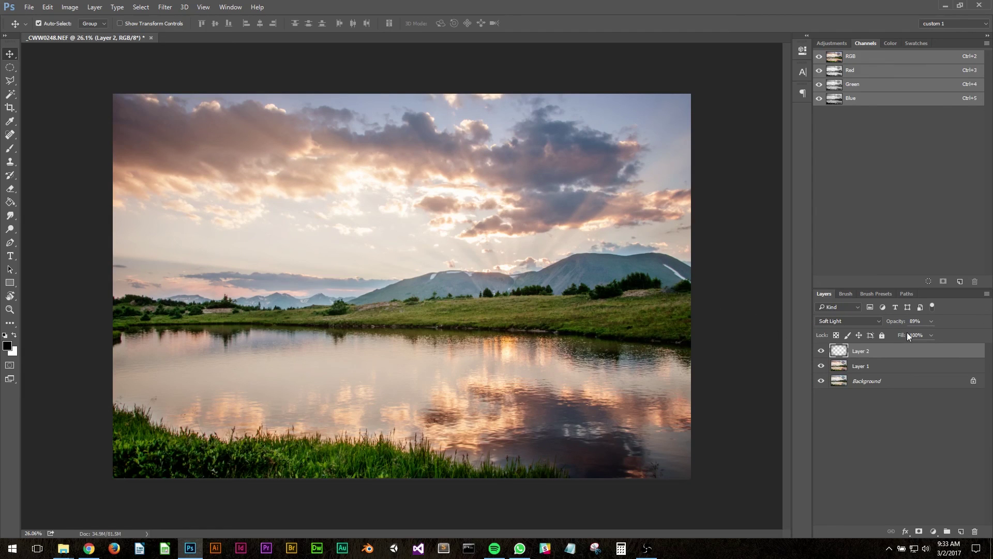
drag(900, 325, 892, 323)
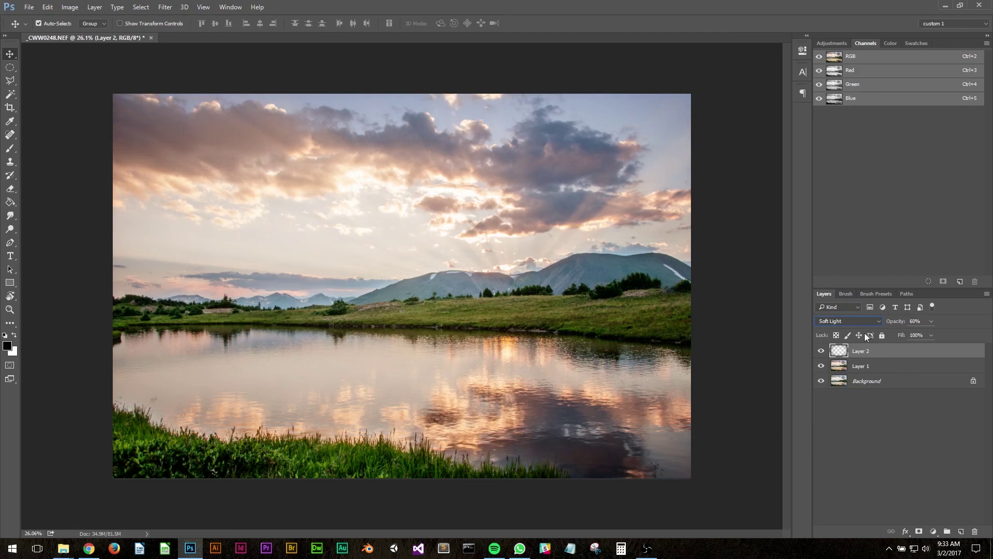
click(821, 352)
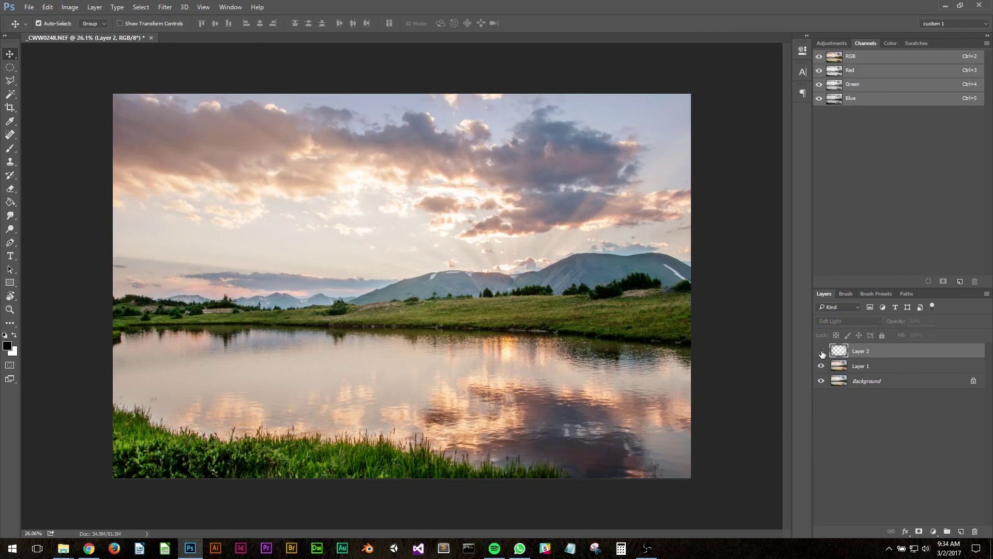
click(820, 351)
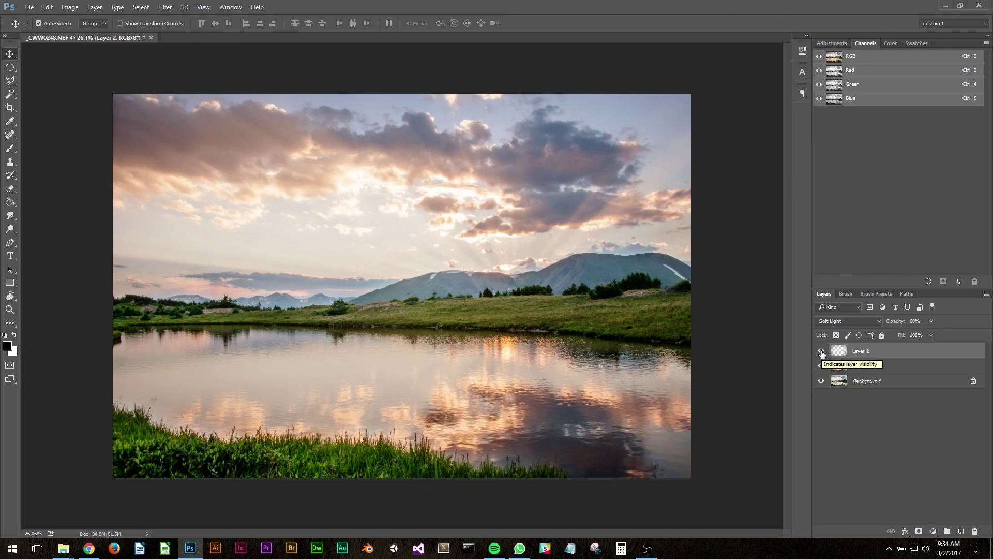
alt+scroll(293, 97, down, 1)
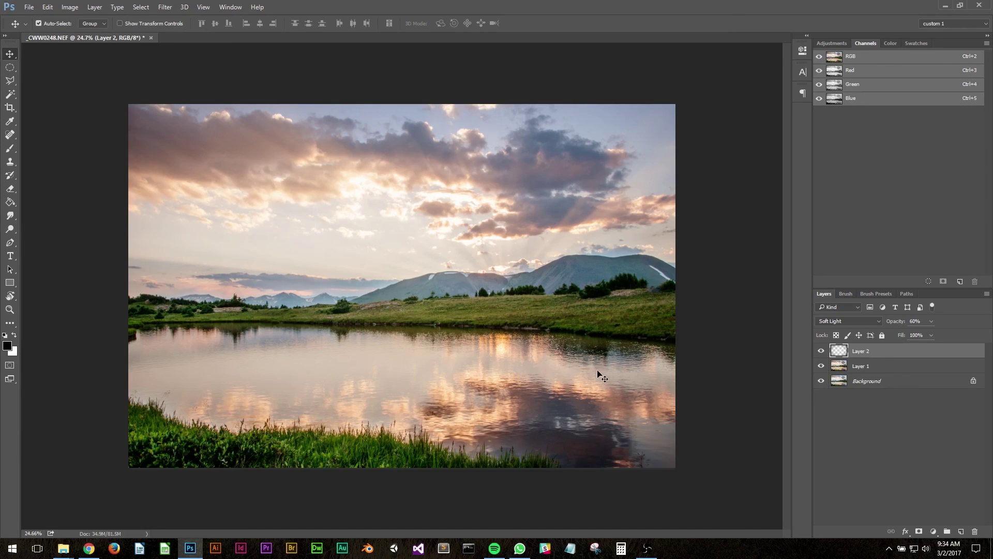
click(821, 351)
click(820, 367)
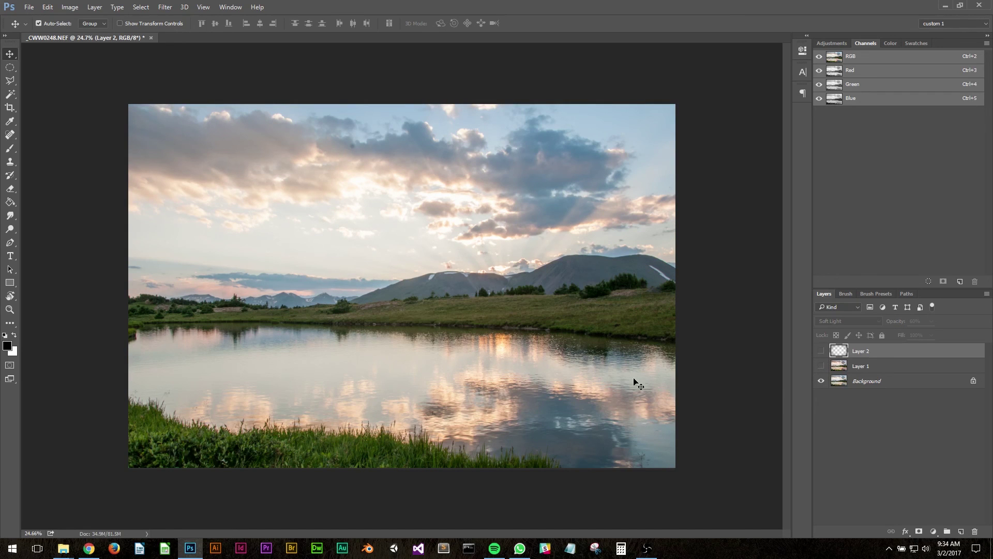
click(820, 366)
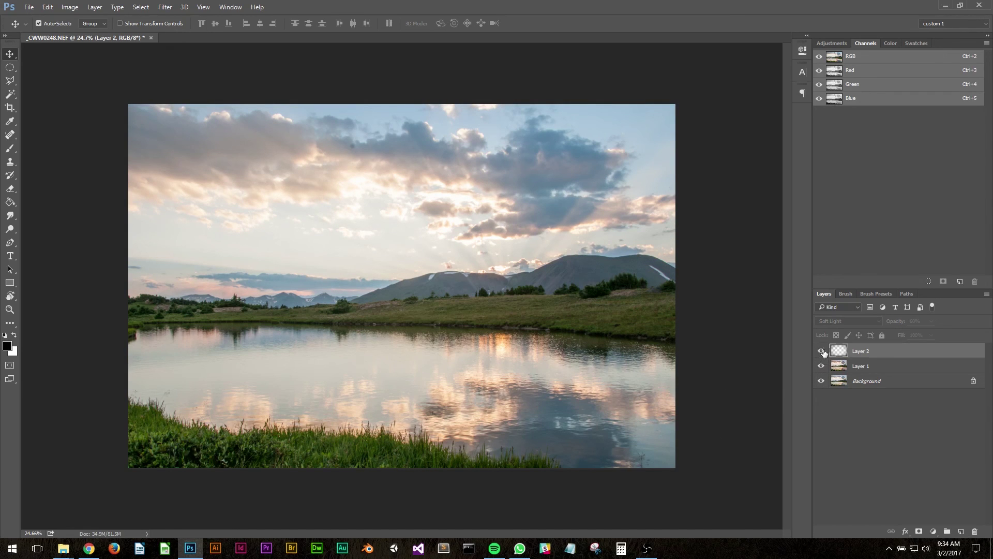